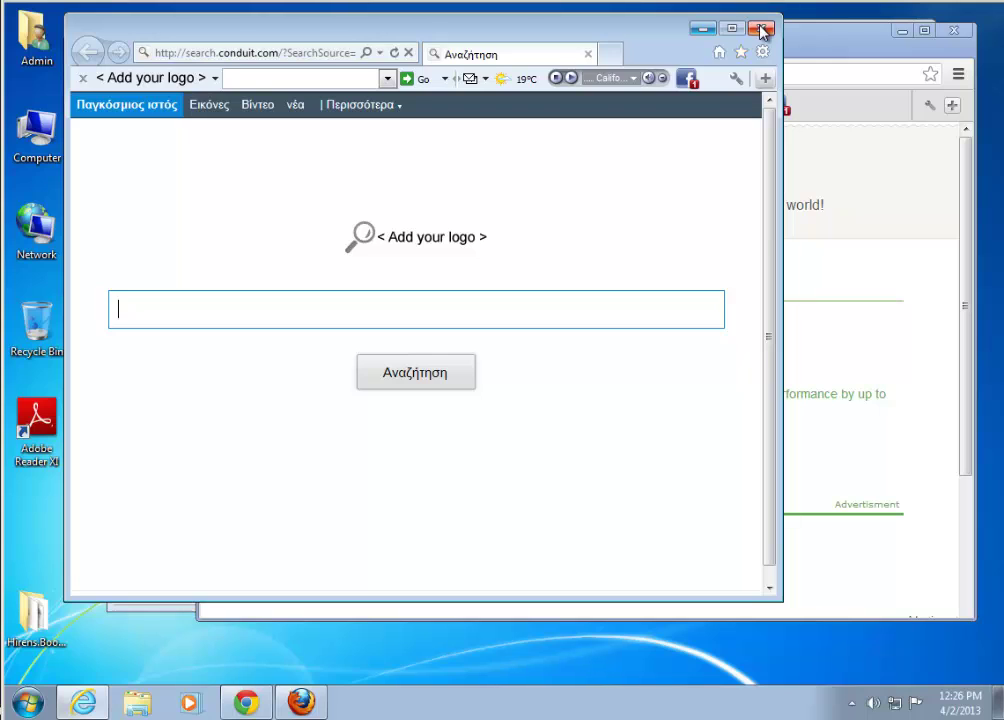
Step: Close the open Internet Explorer, Chrome and Firefox windows
click(761, 30)
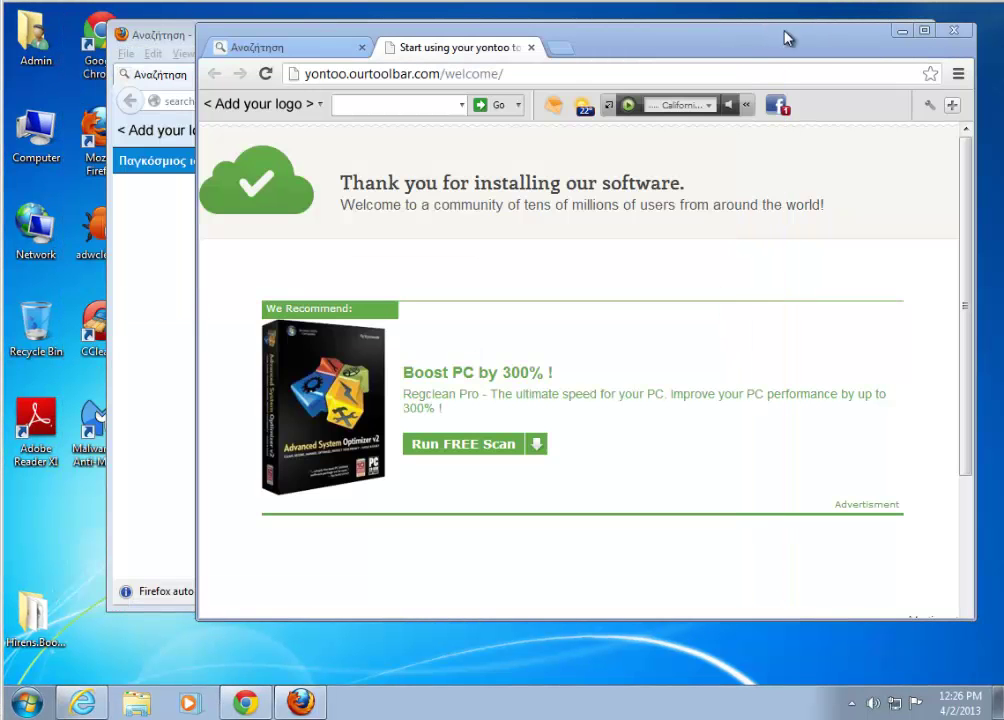
click(955, 31)
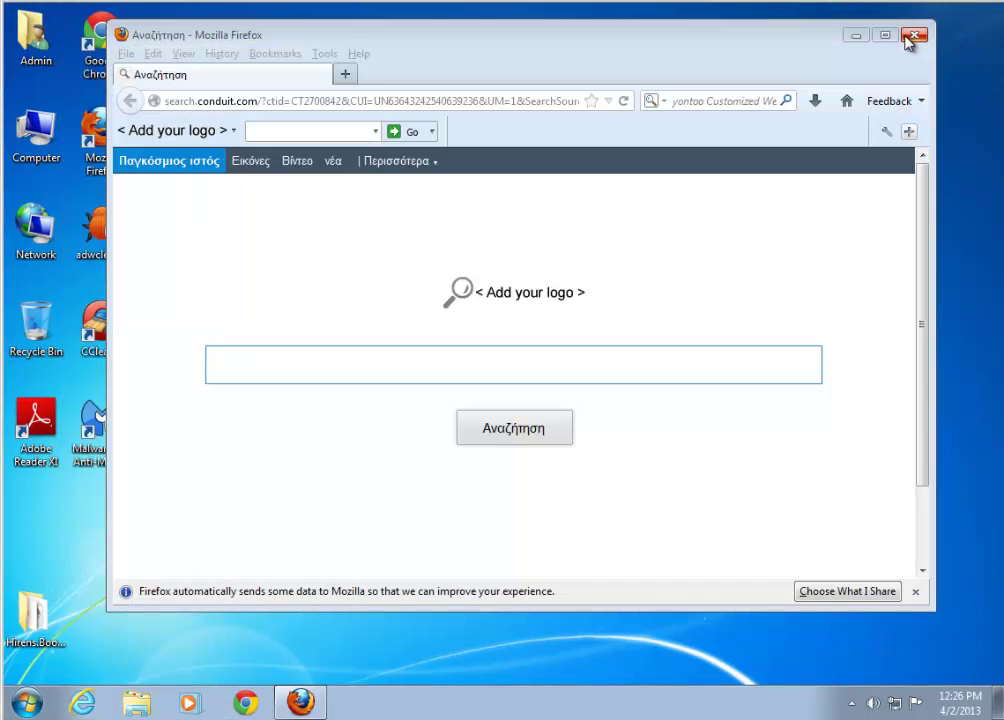
click(912, 36)
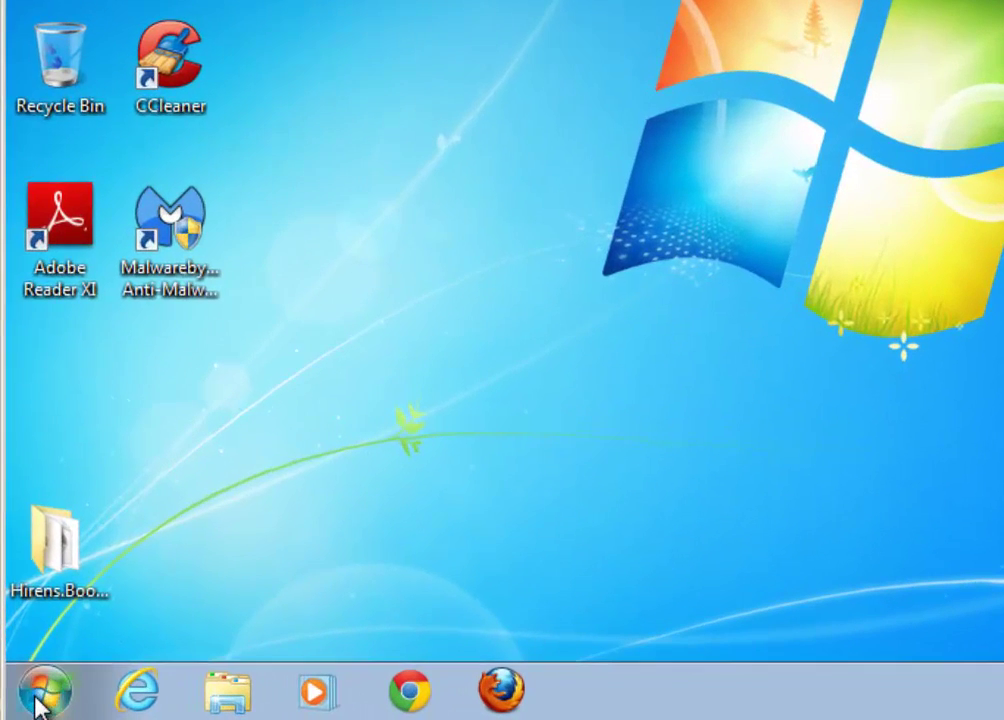
Step: Open Programs and Features in Control Panel
click(24, 709)
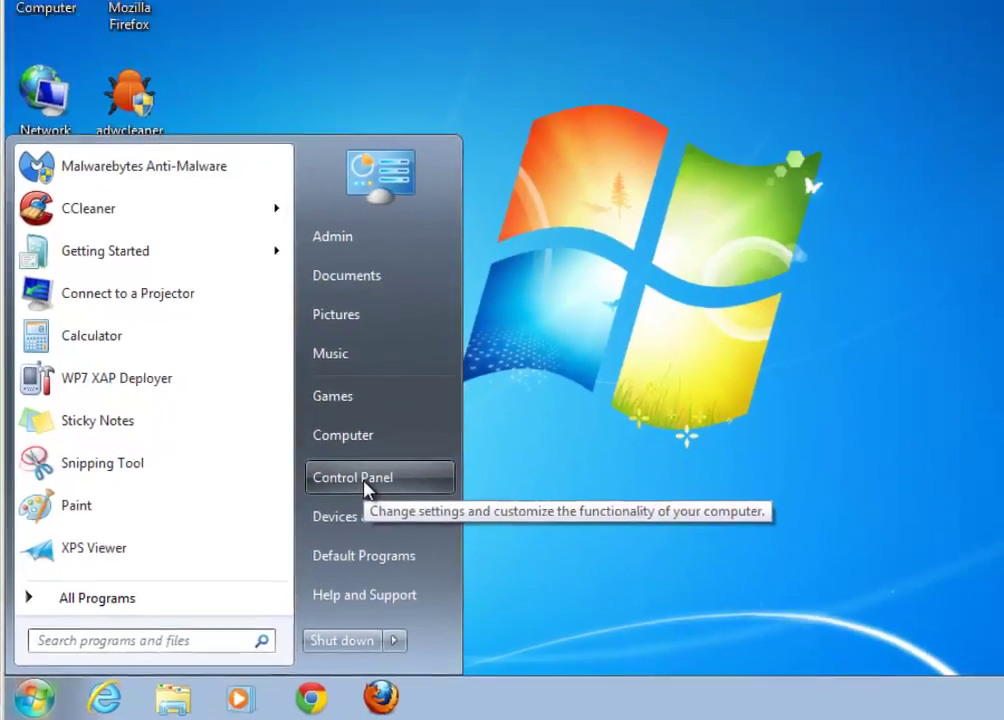
click(365, 484)
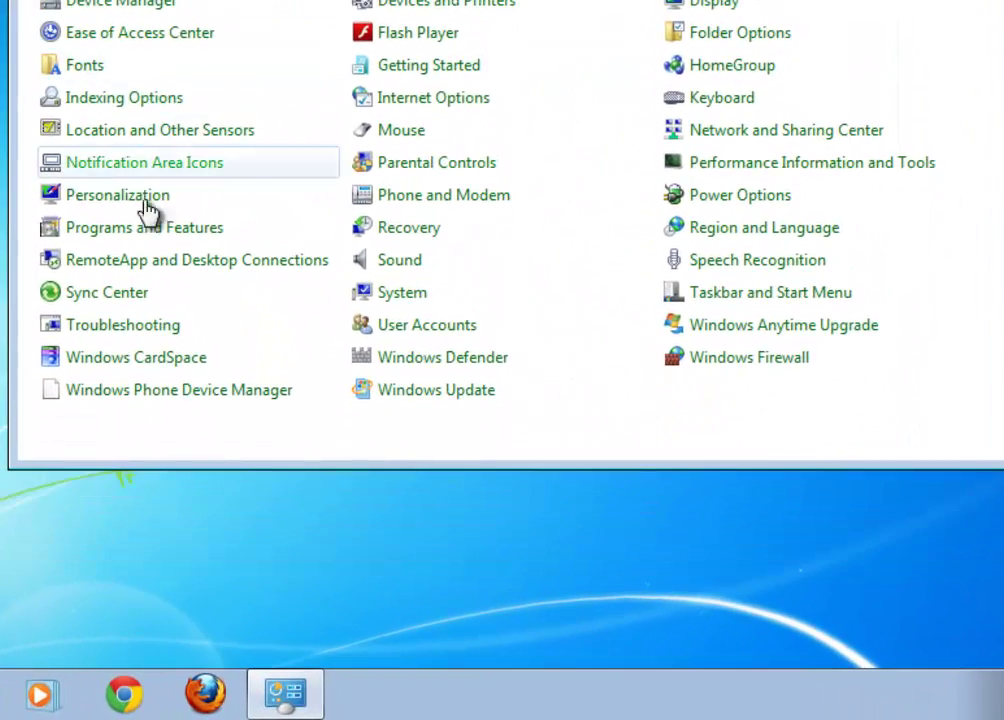
click(156, 231)
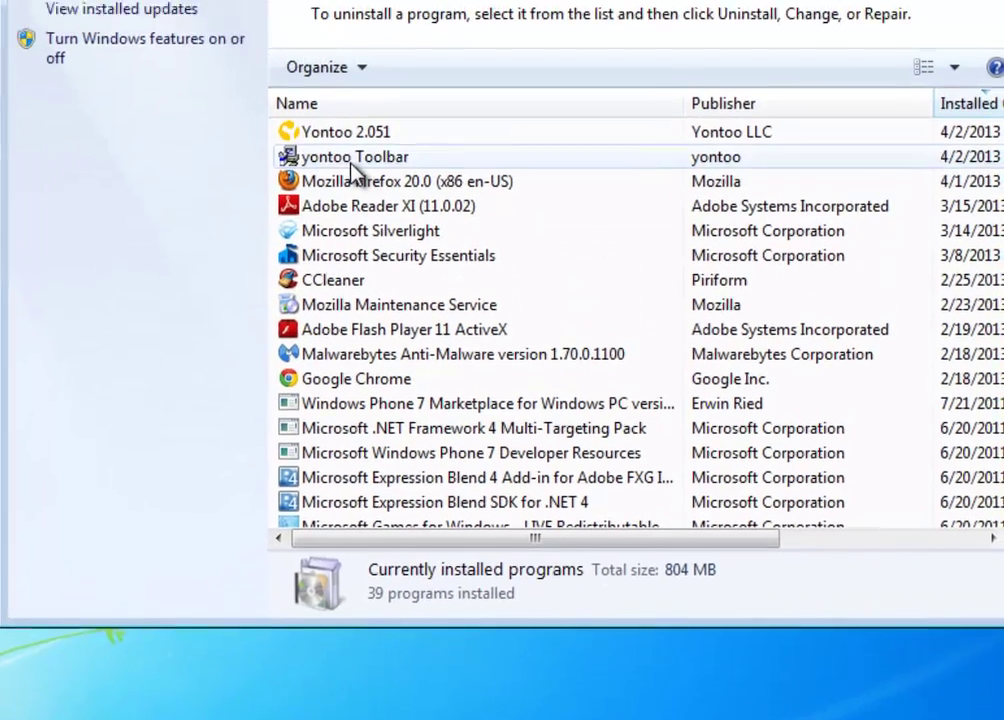
Step: Uninstall yontoo Toolbar, allowing the uninstaller to make changes and choosing not to keep the current browser settings
click(352, 158)
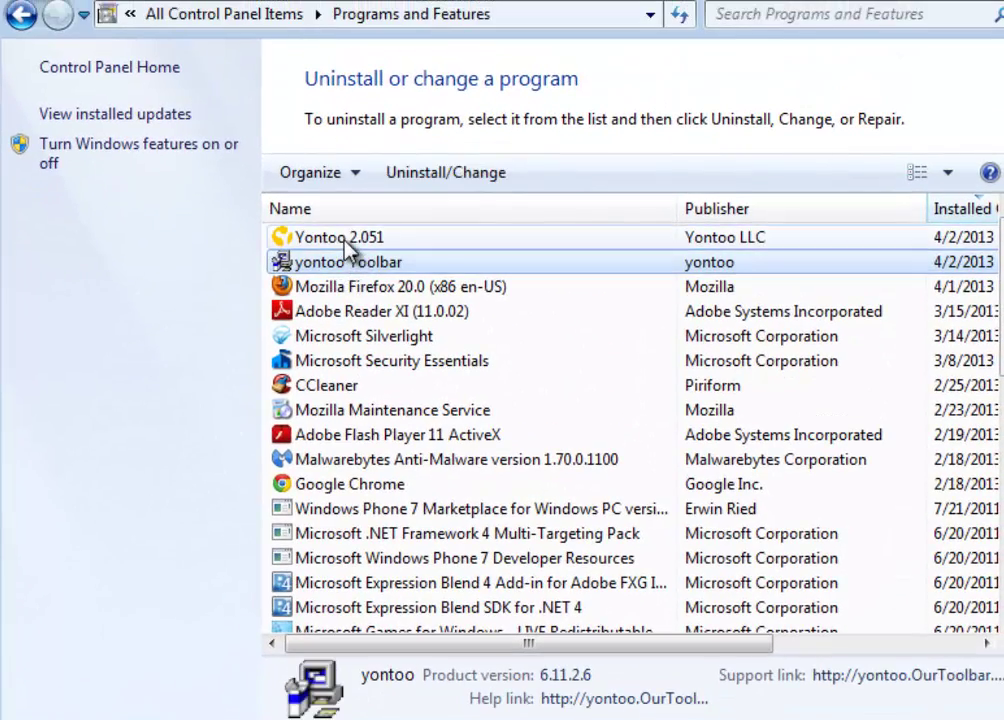
click(350, 136)
click(358, 158)
click(352, 242)
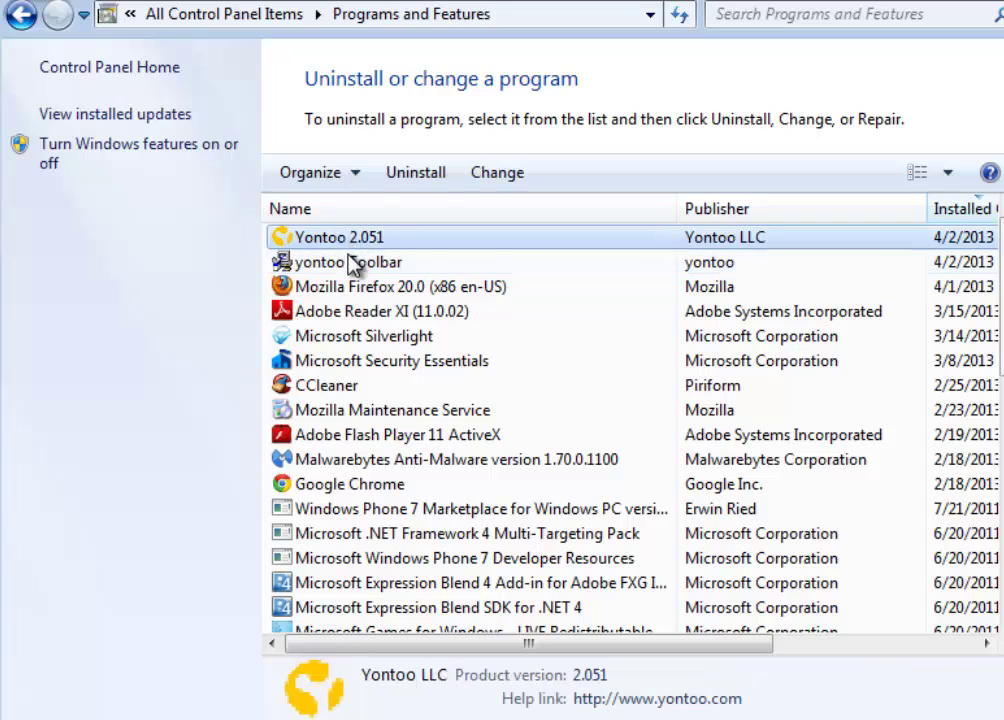
click(352, 263)
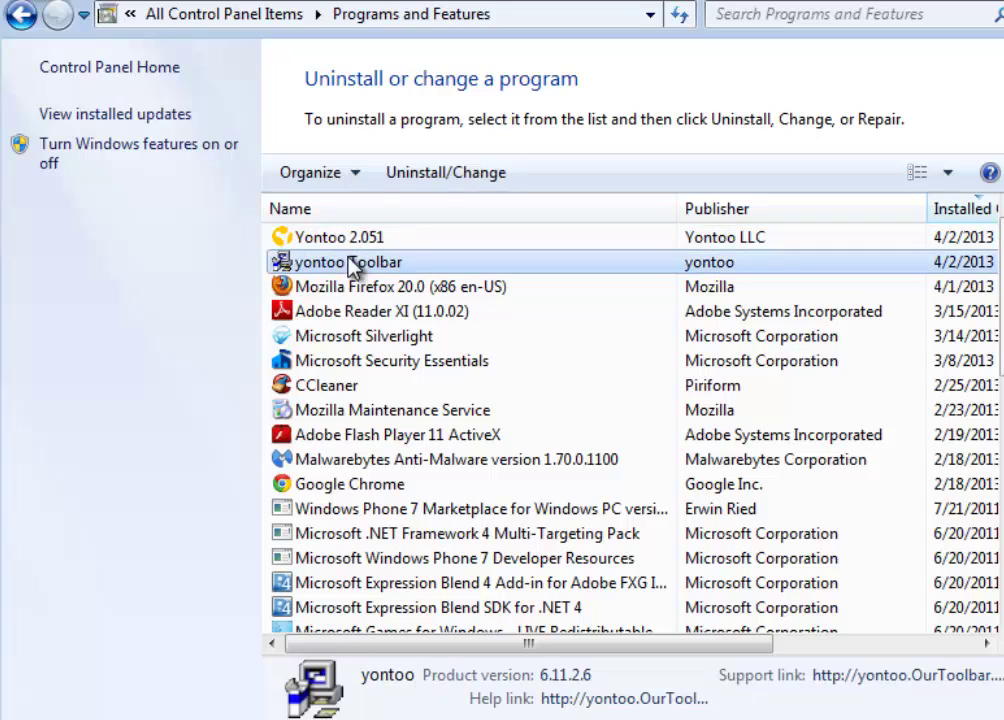
click(422, 186)
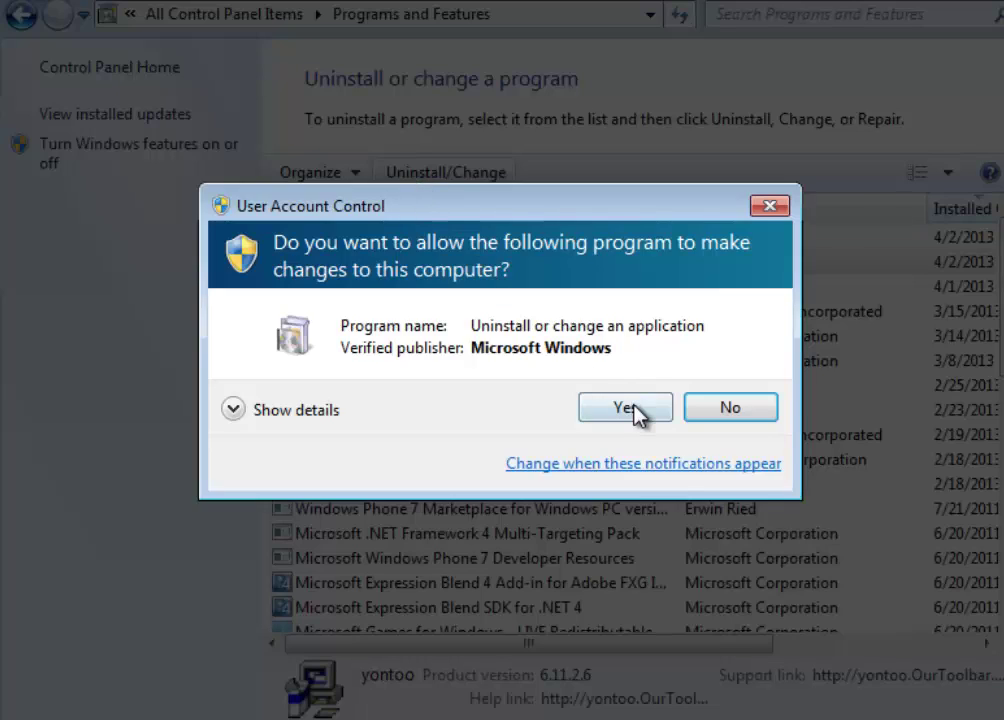
click(626, 408)
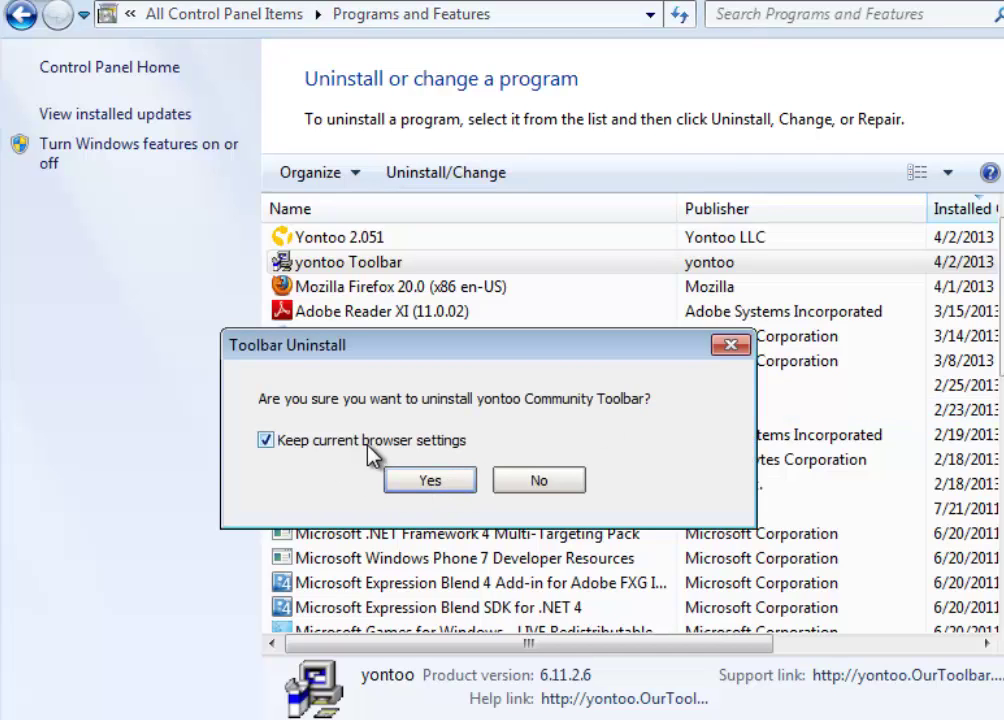
click(266, 443)
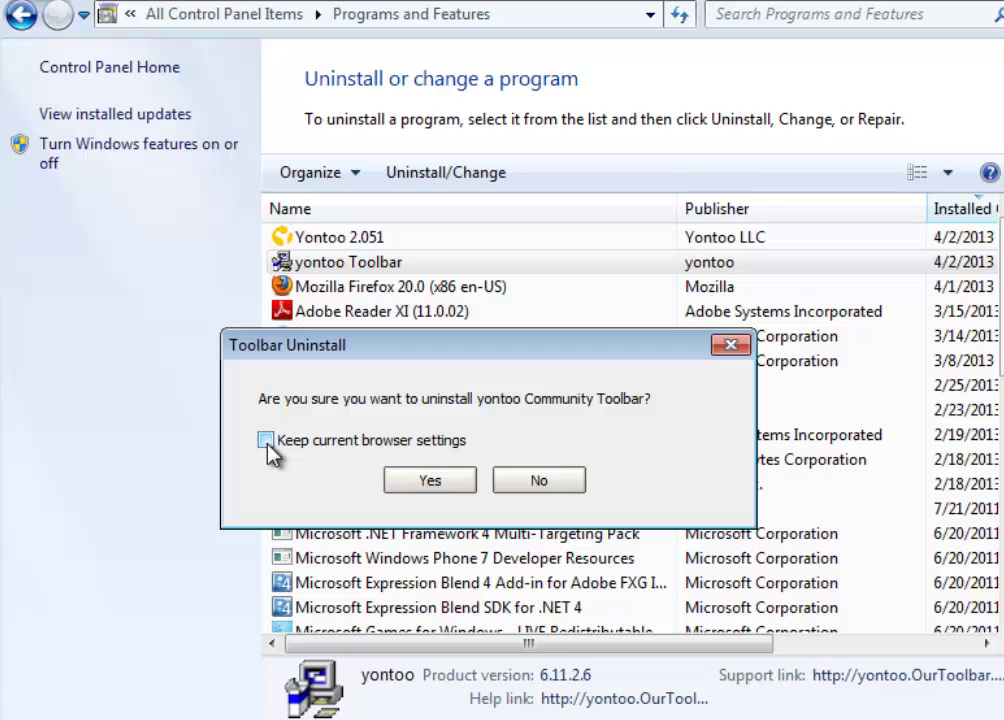
click(436, 483)
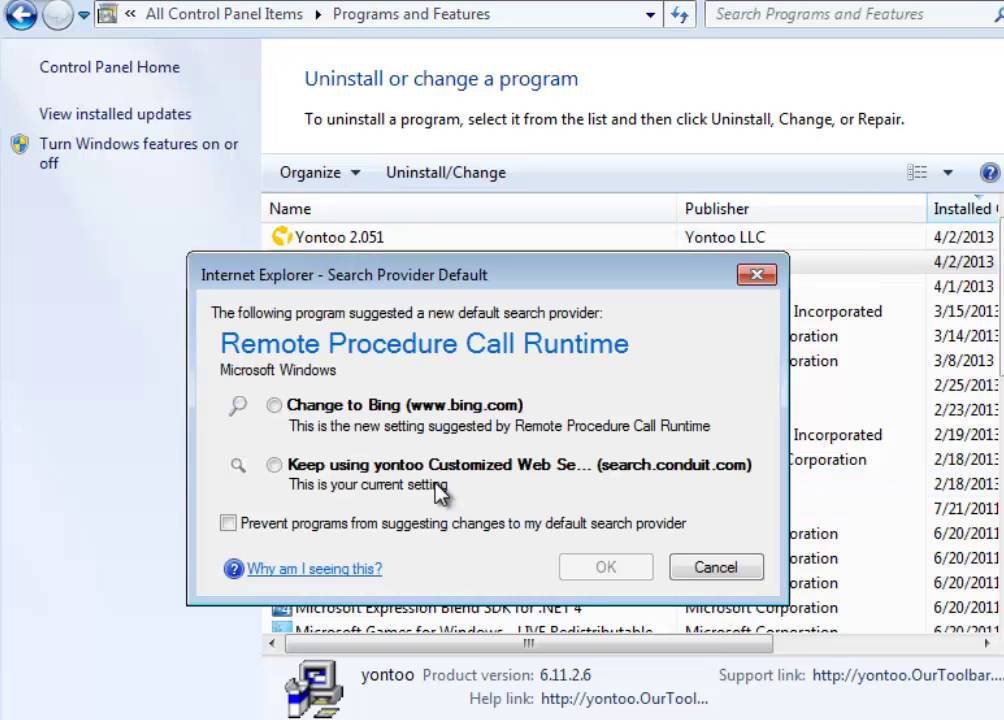
Step: Change Internet Explorer's default search provider to Bing and close the toolbar's uninstall web page
click(274, 405)
click(605, 565)
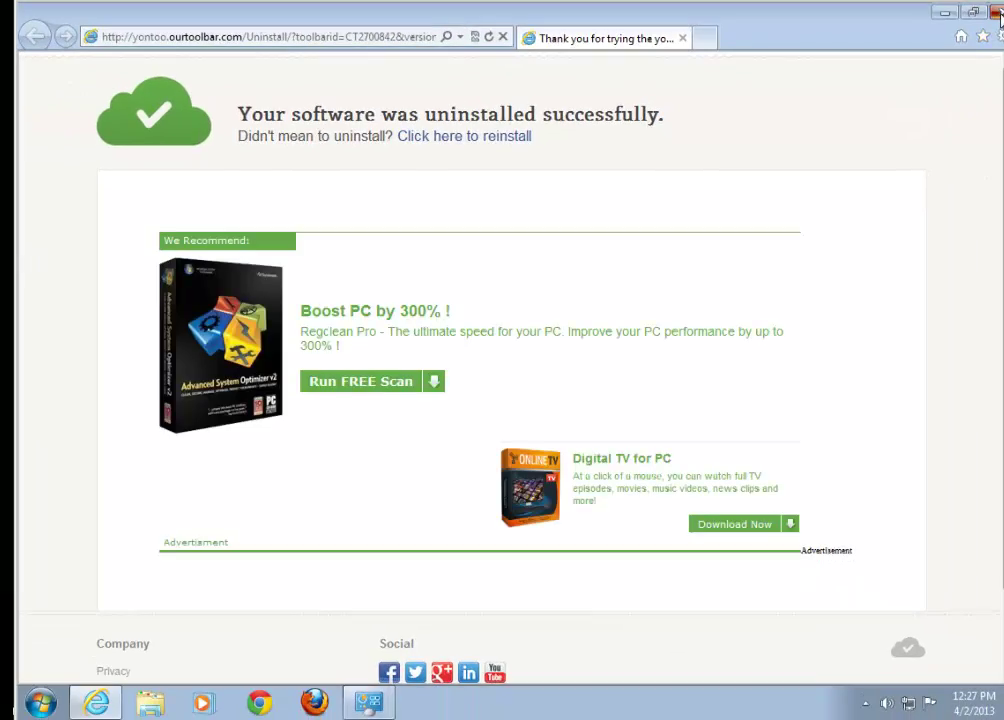
click(997, 13)
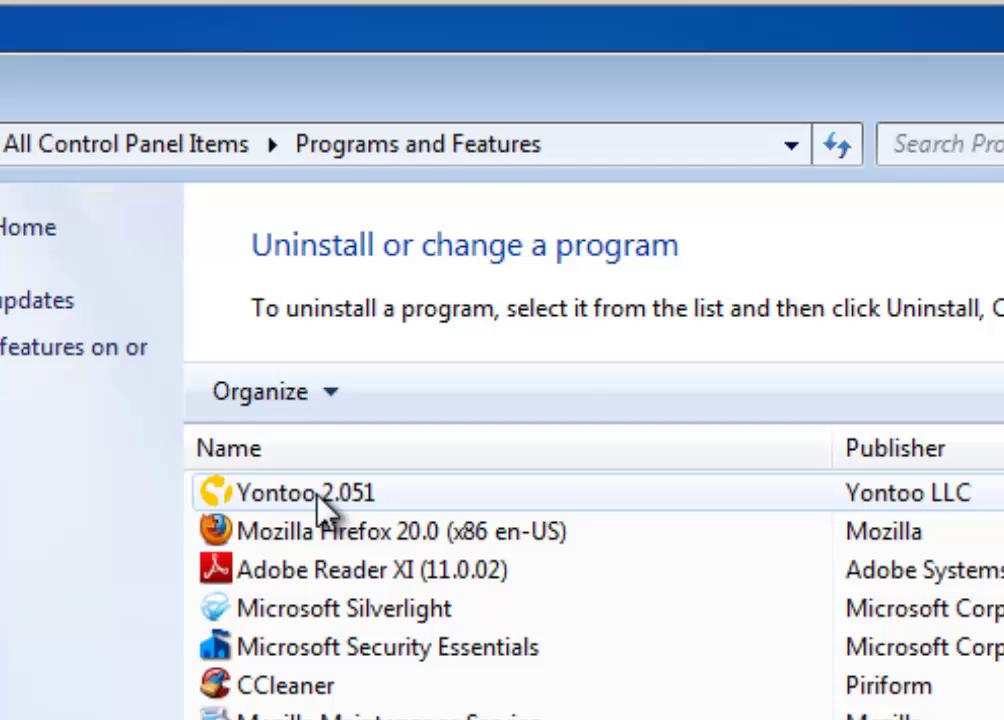
Step: Uninstall Yontoo 2.051, allowing it to close the web browsers for complete removal
click(325, 510)
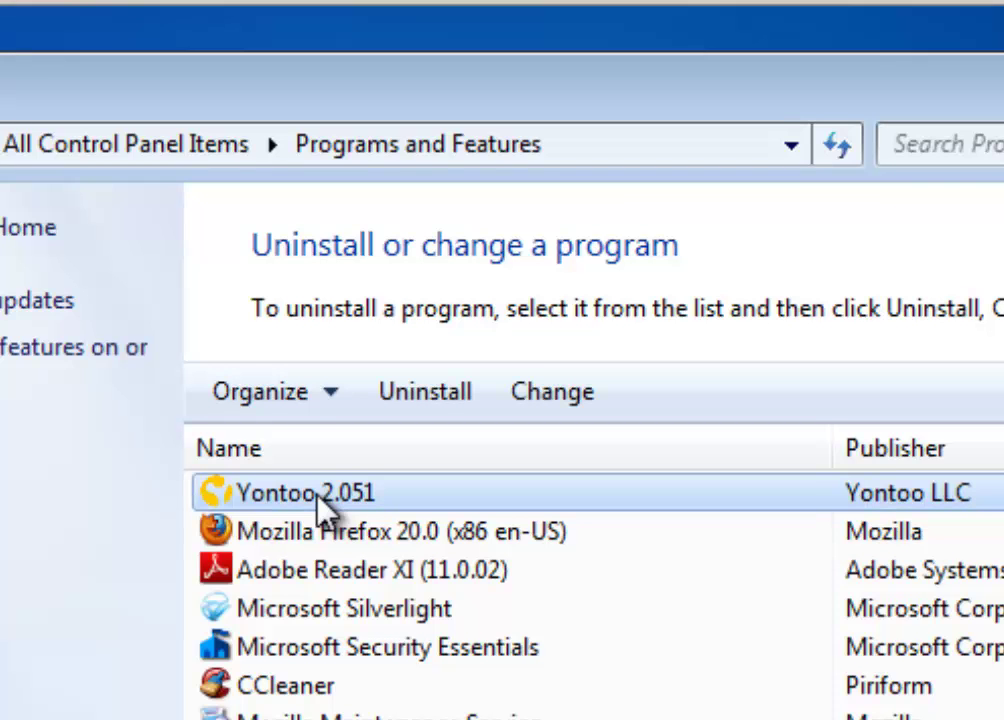
click(421, 400)
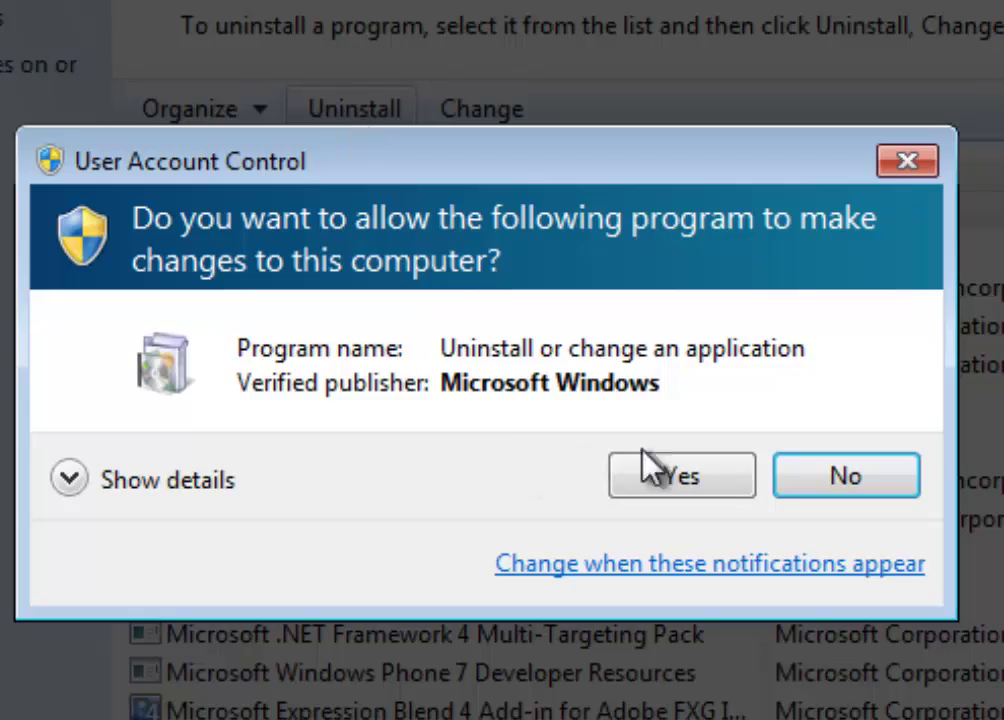
click(722, 477)
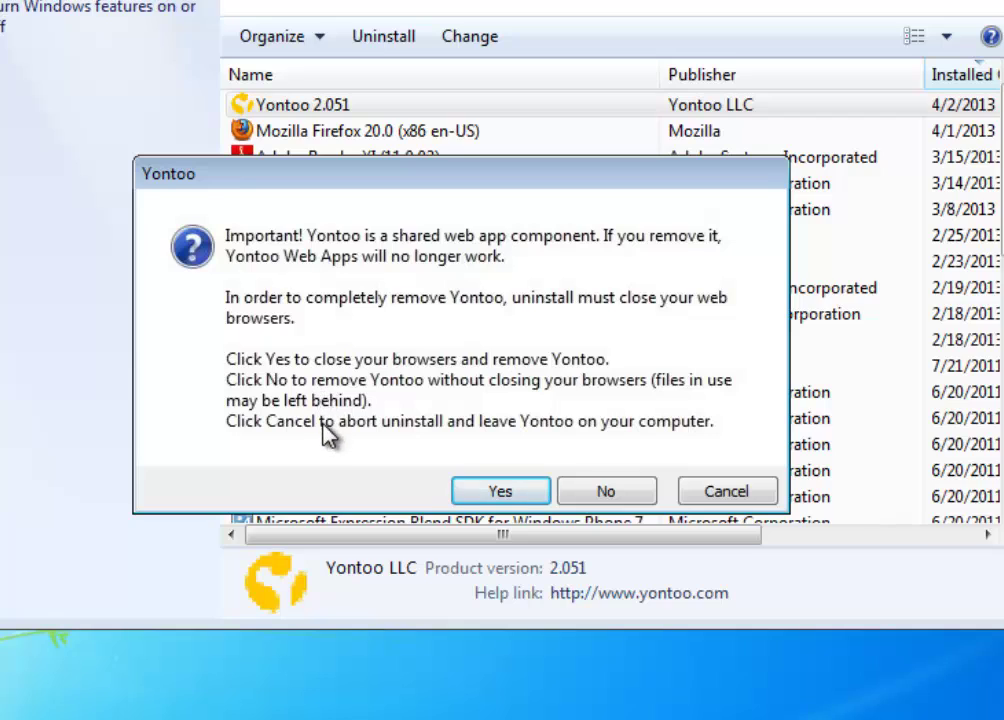
click(505, 493)
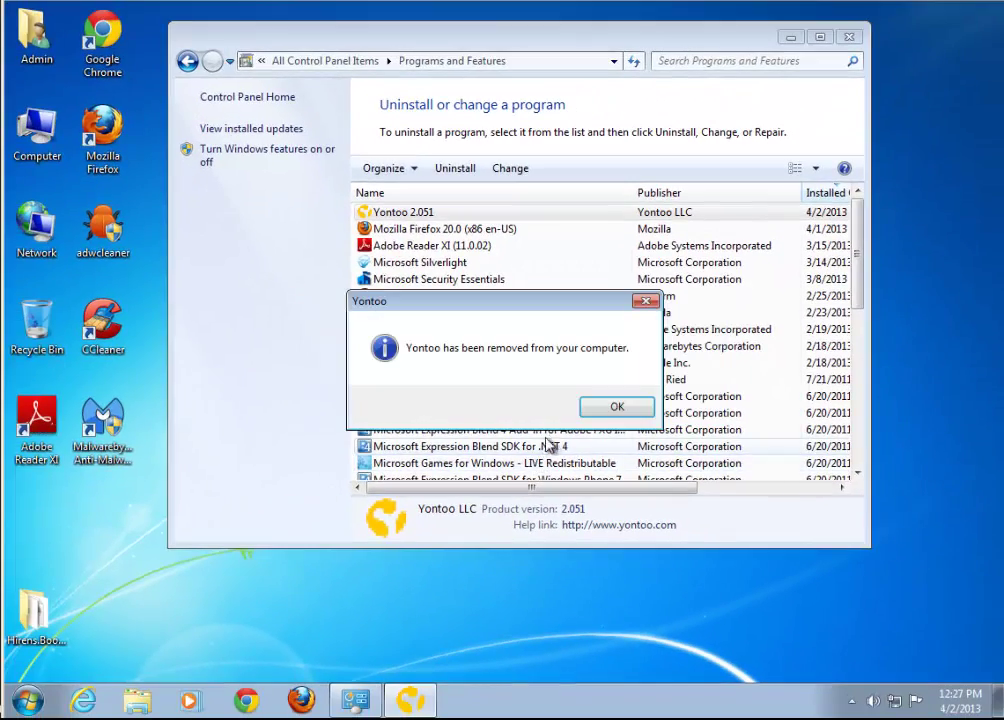
click(613, 408)
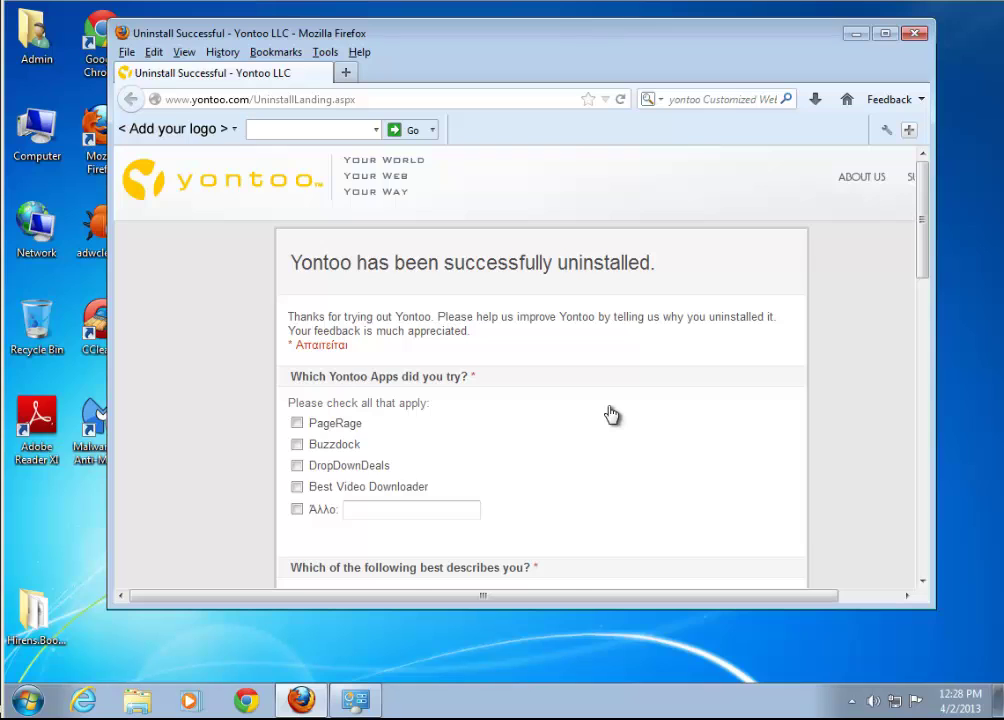
Step: Close the Yontoo uninstall survey page without answering it, and close Programs and Features
scroll(611, 414, down, 5)
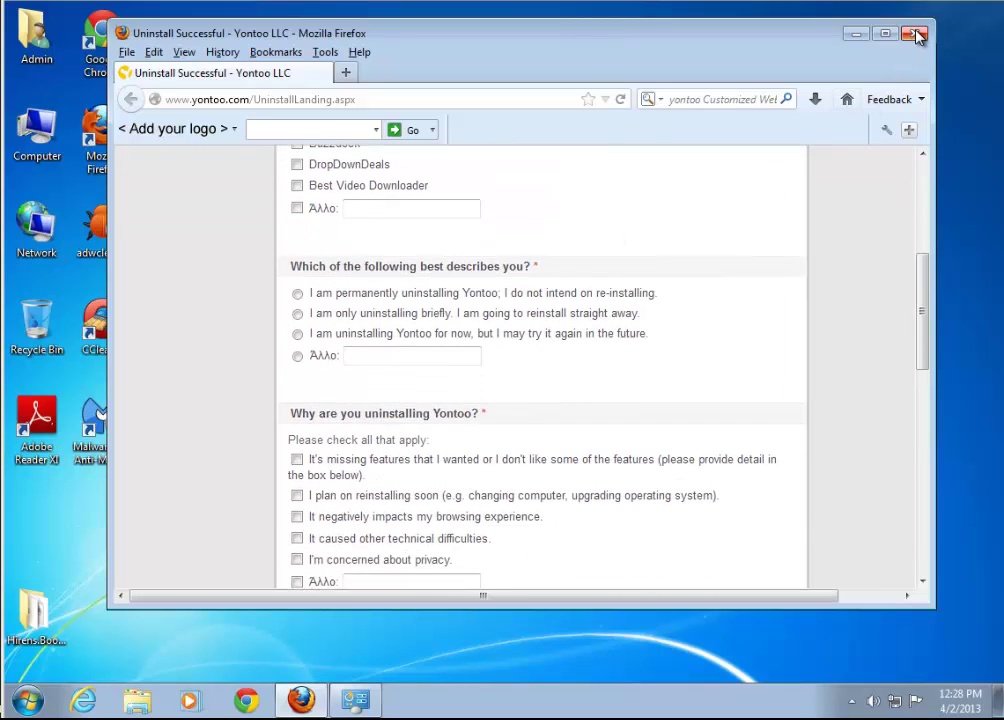
click(914, 33)
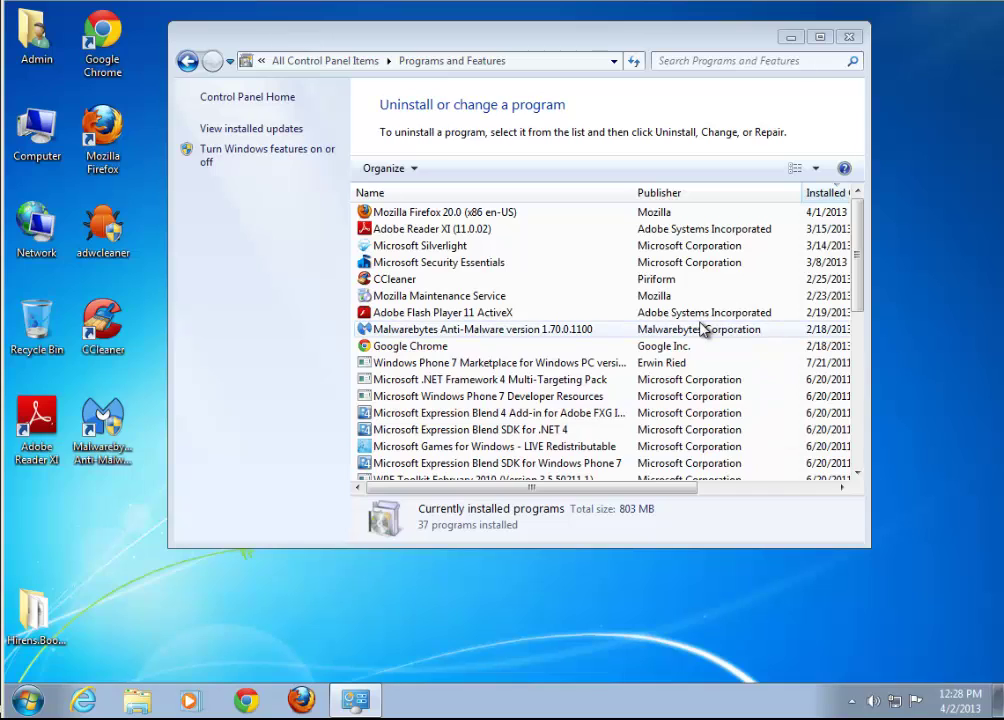
click(849, 38)
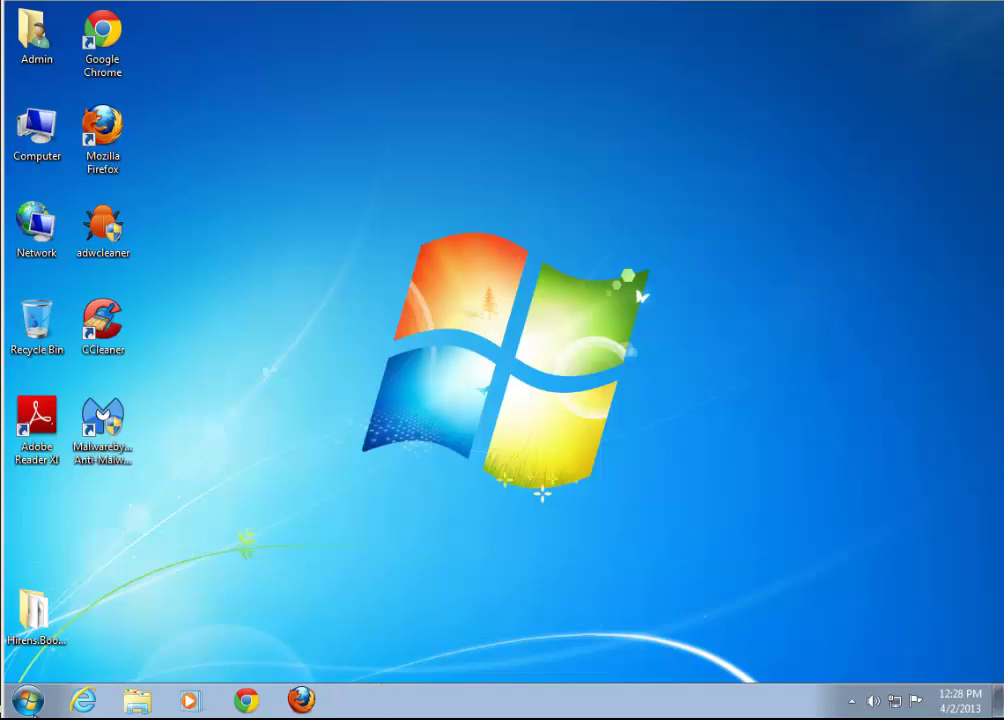
Step: Open Internet Explorer and reset all its settings to default through Internet Options, including deleting personal settings
click(82, 703)
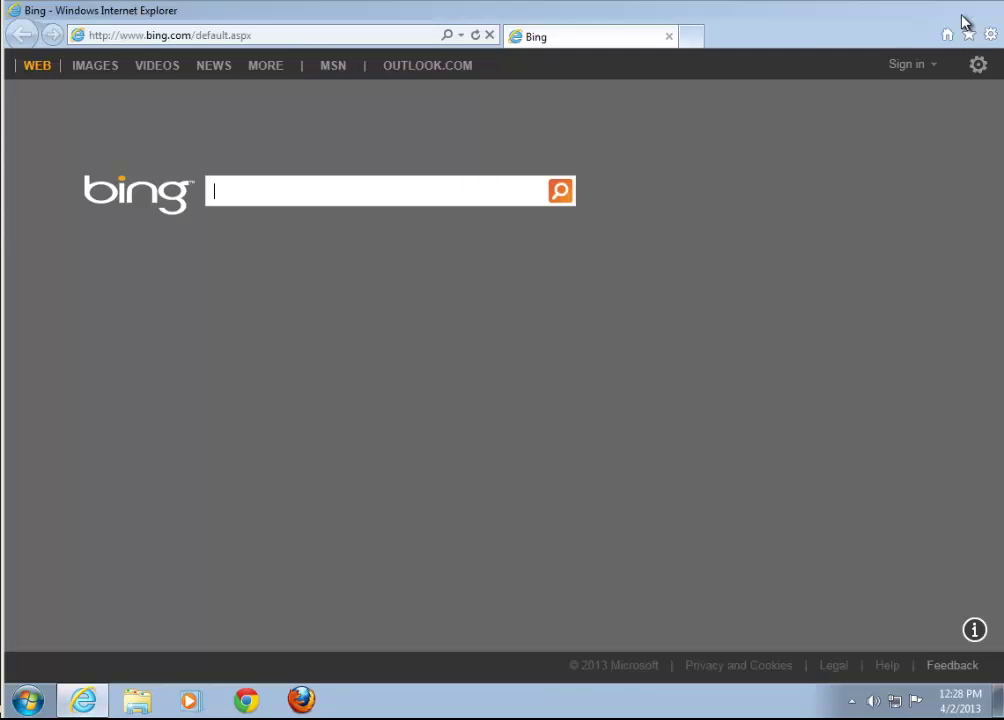
click(959, 10)
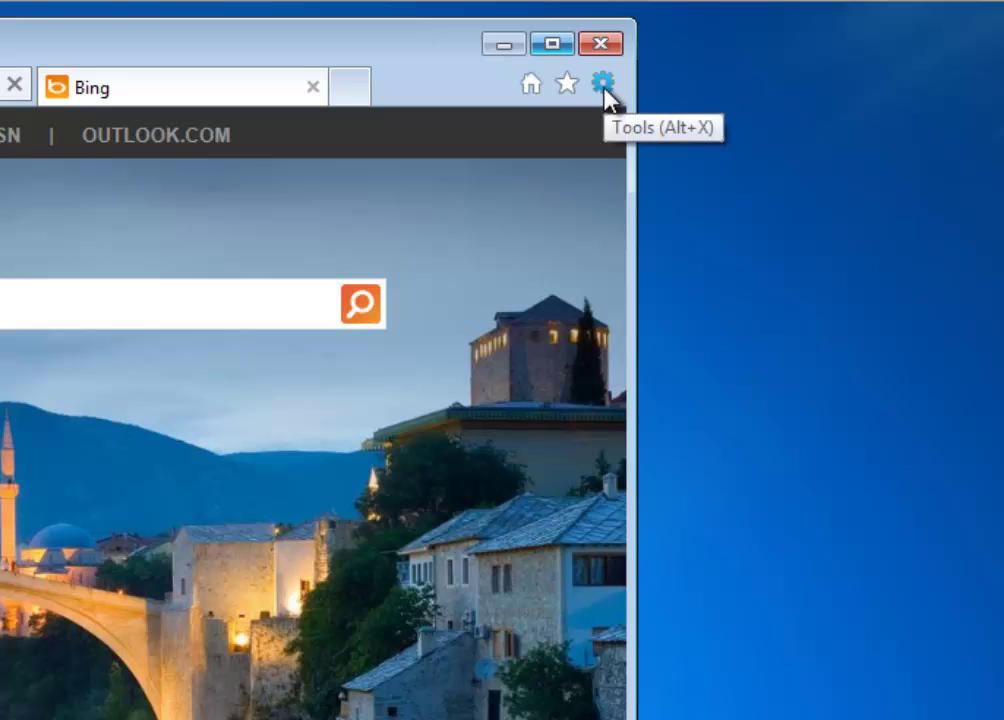
click(603, 87)
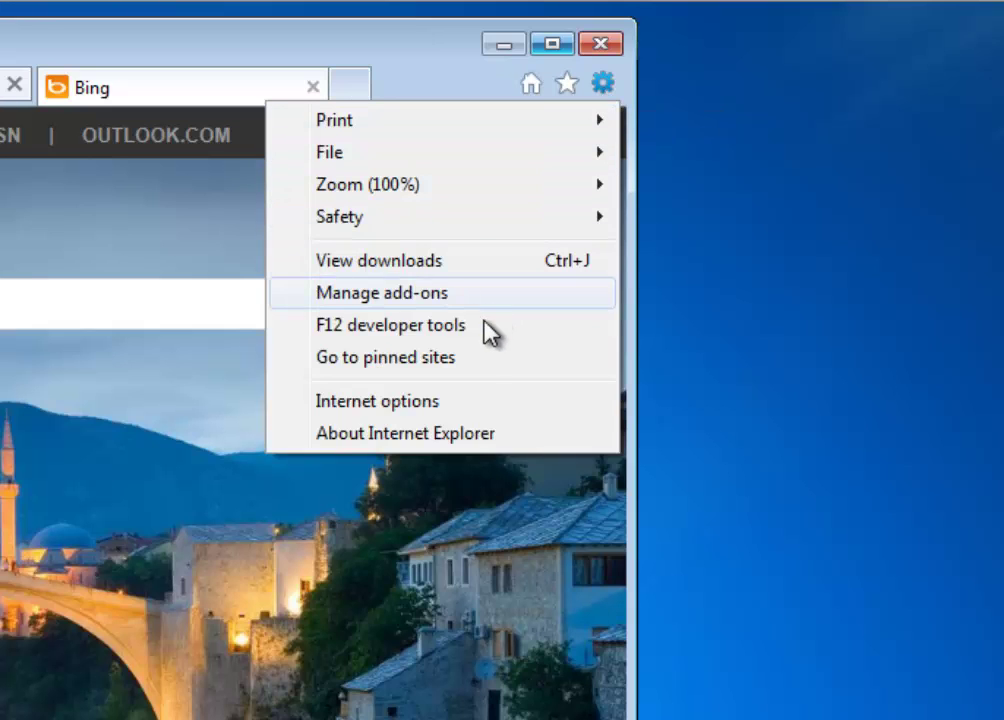
click(405, 402)
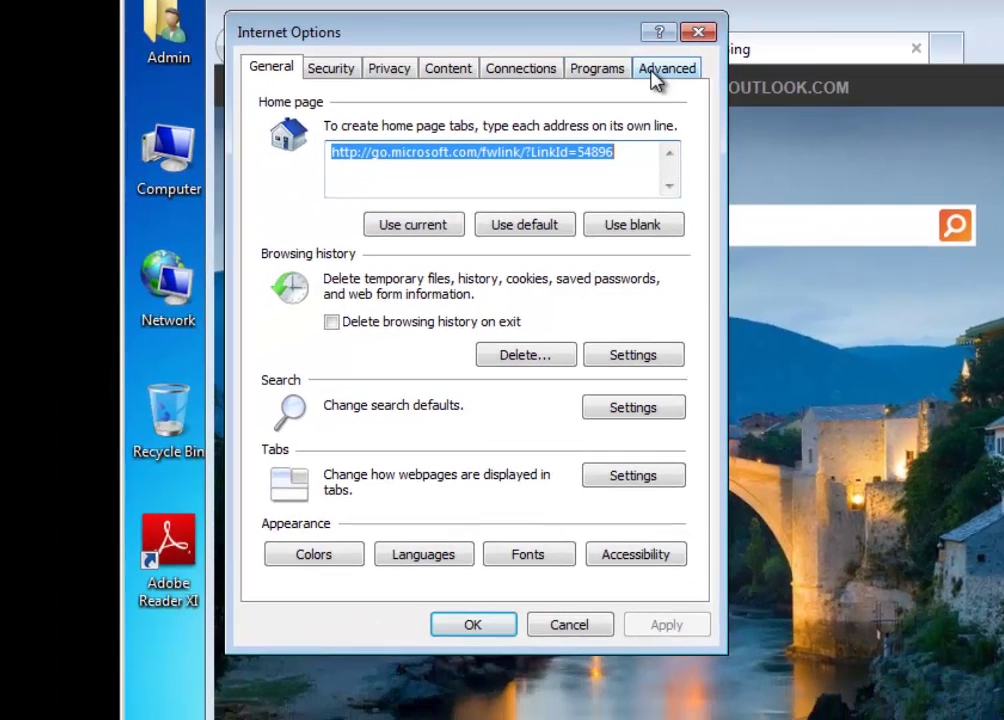
click(653, 75)
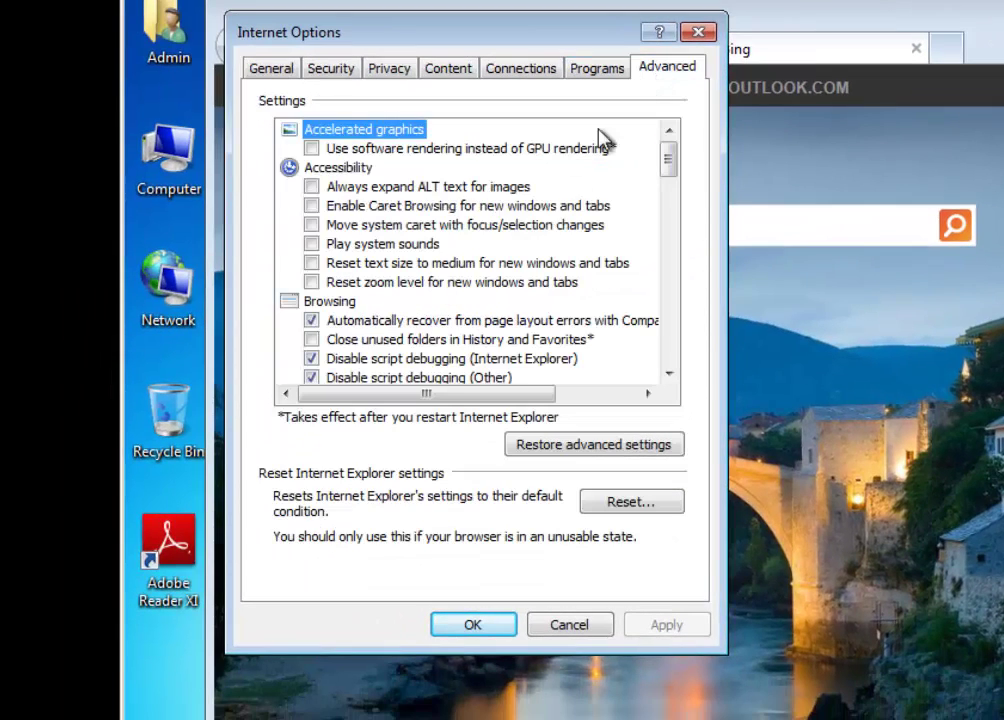
click(632, 500)
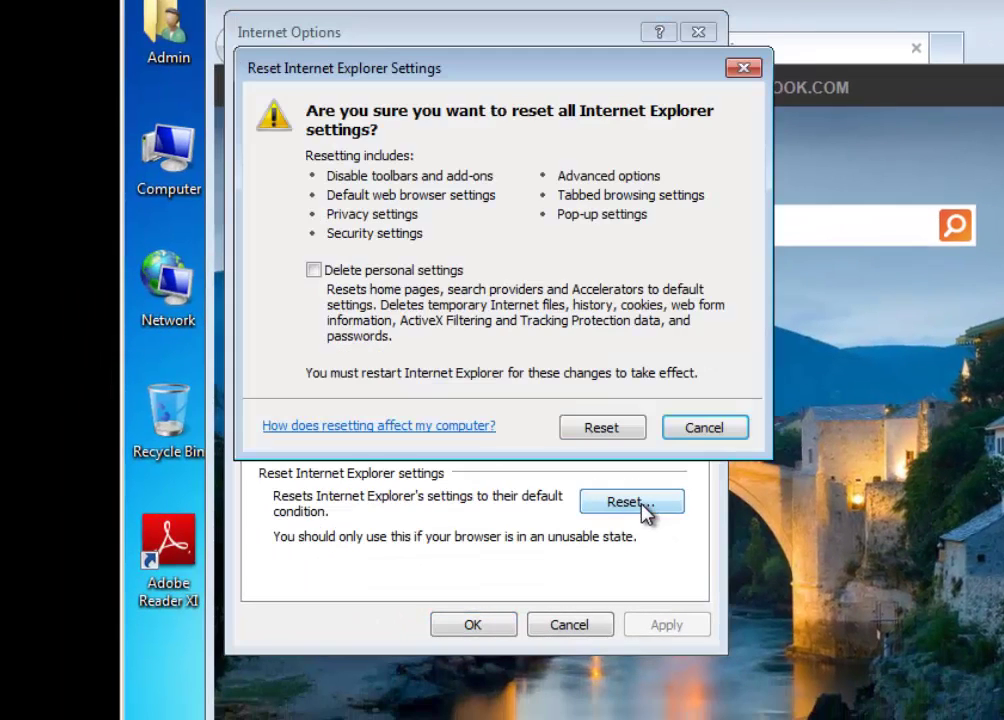
click(328, 272)
click(596, 430)
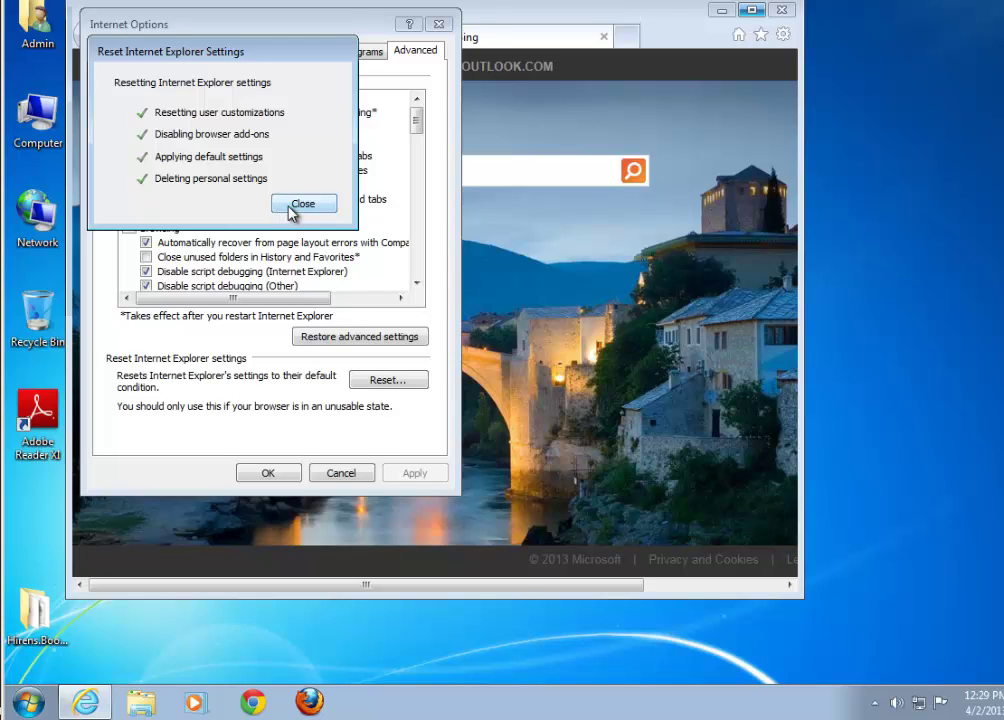
click(295, 206)
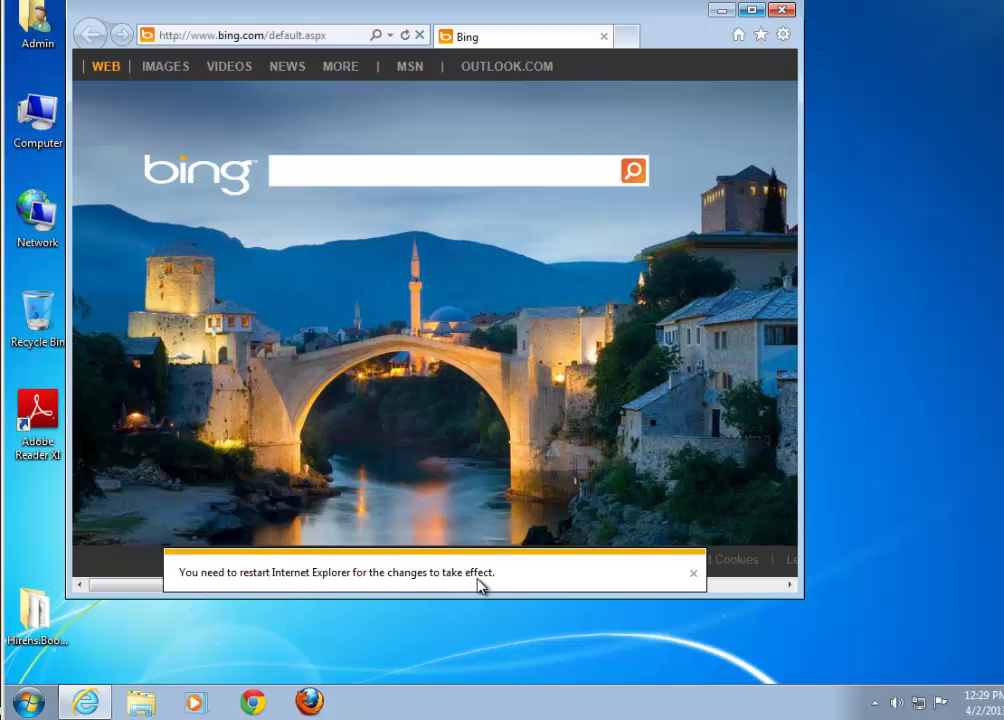
Step: Restart Internet Explorer and set it up with the recommended security and compatibility settings
click(782, 10)
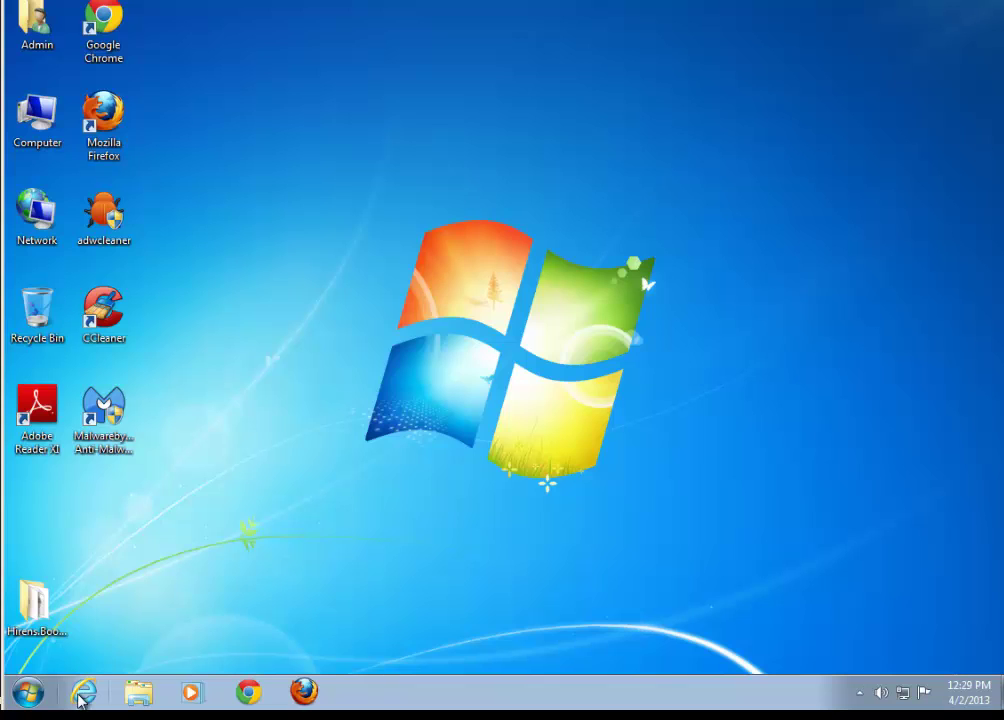
click(82, 692)
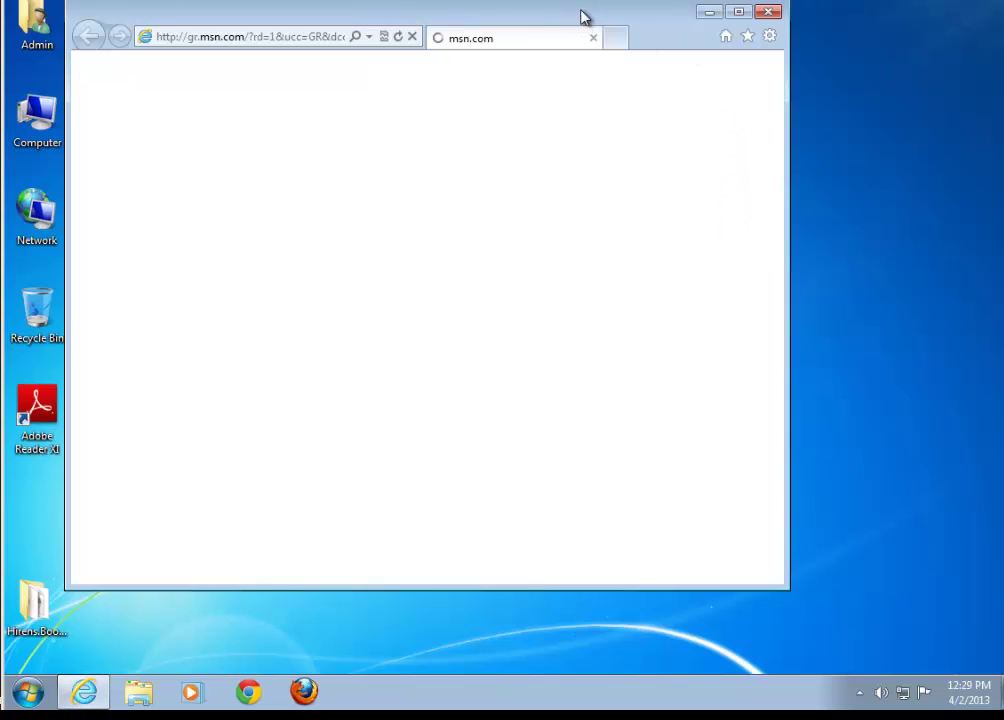
drag(590, 17, 648, 25)
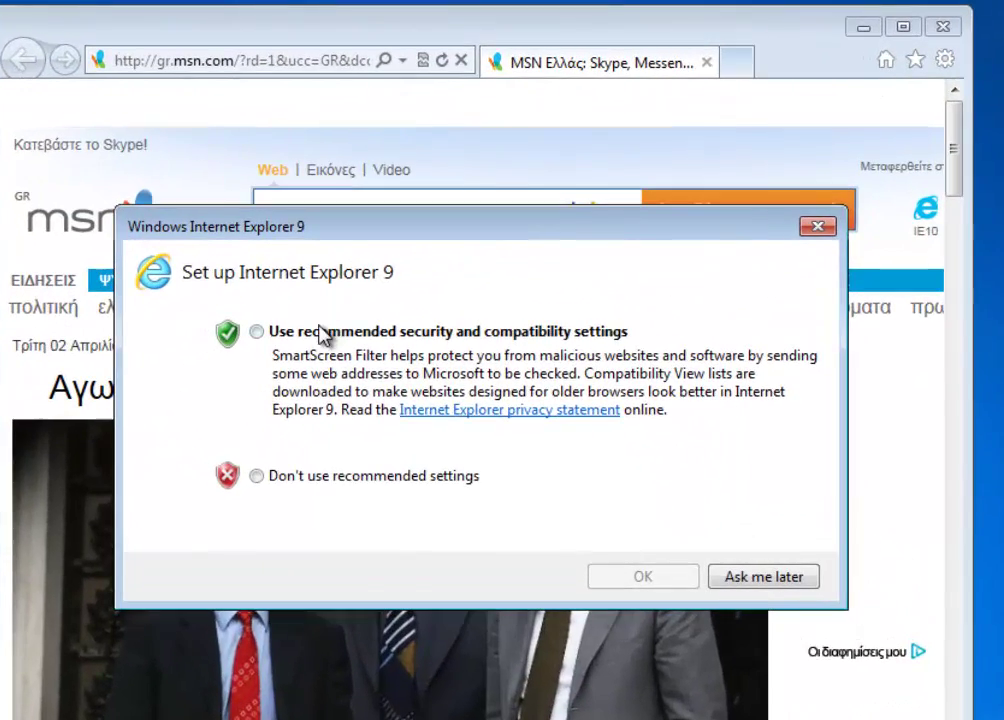
click(372, 245)
click(645, 577)
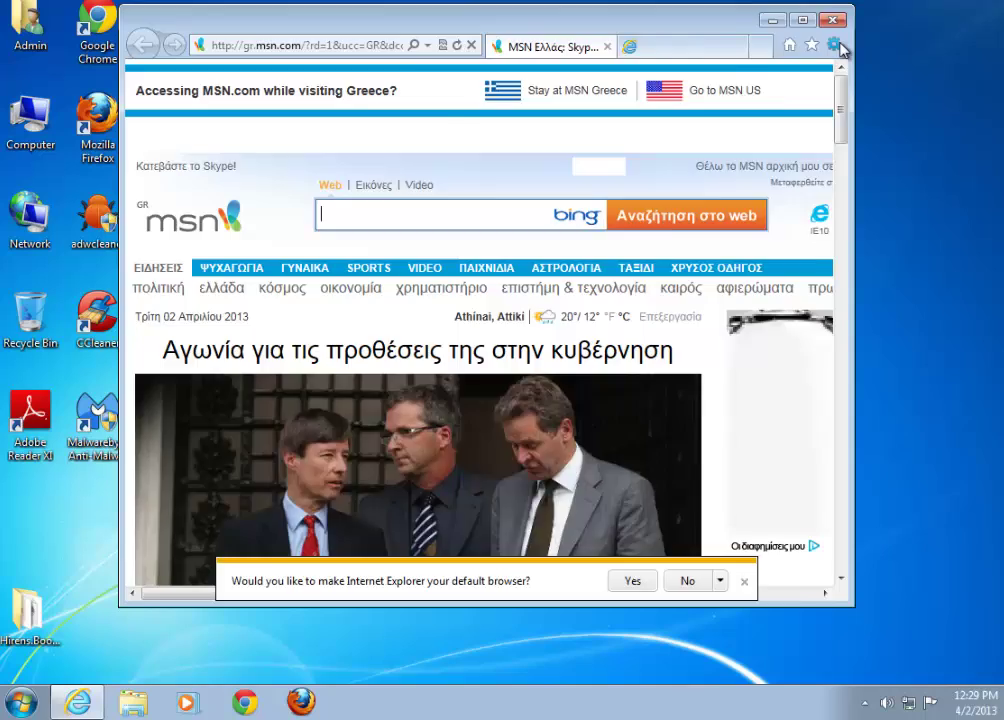
Step: Close Internet Explorer with all its tabs, and open the settings page in Google Chrome
click(832, 20)
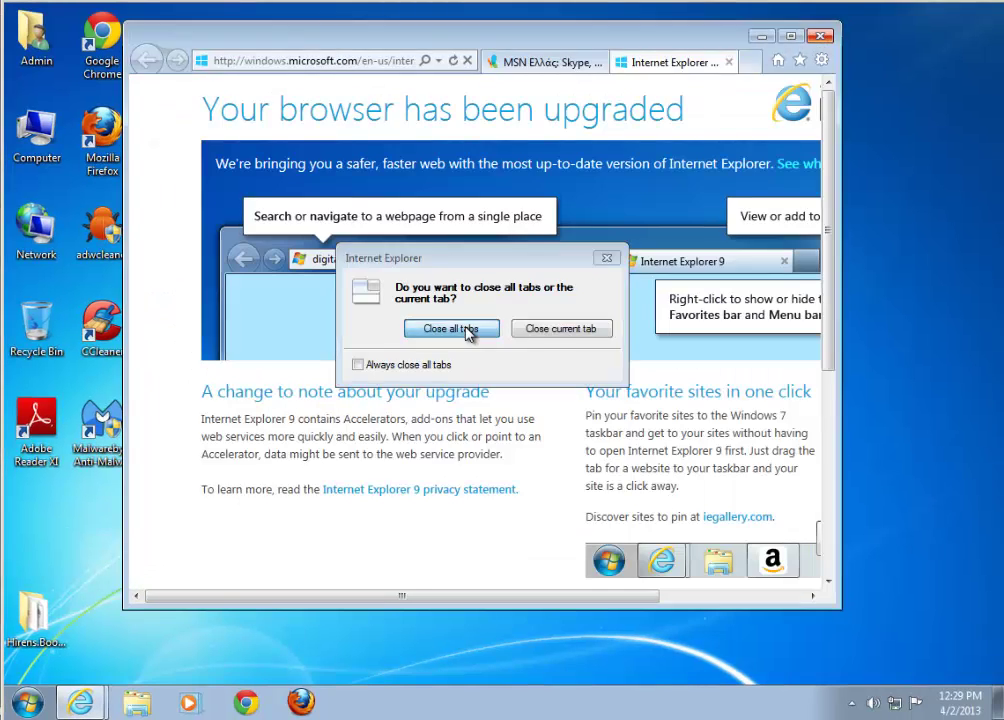
click(462, 331)
click(246, 703)
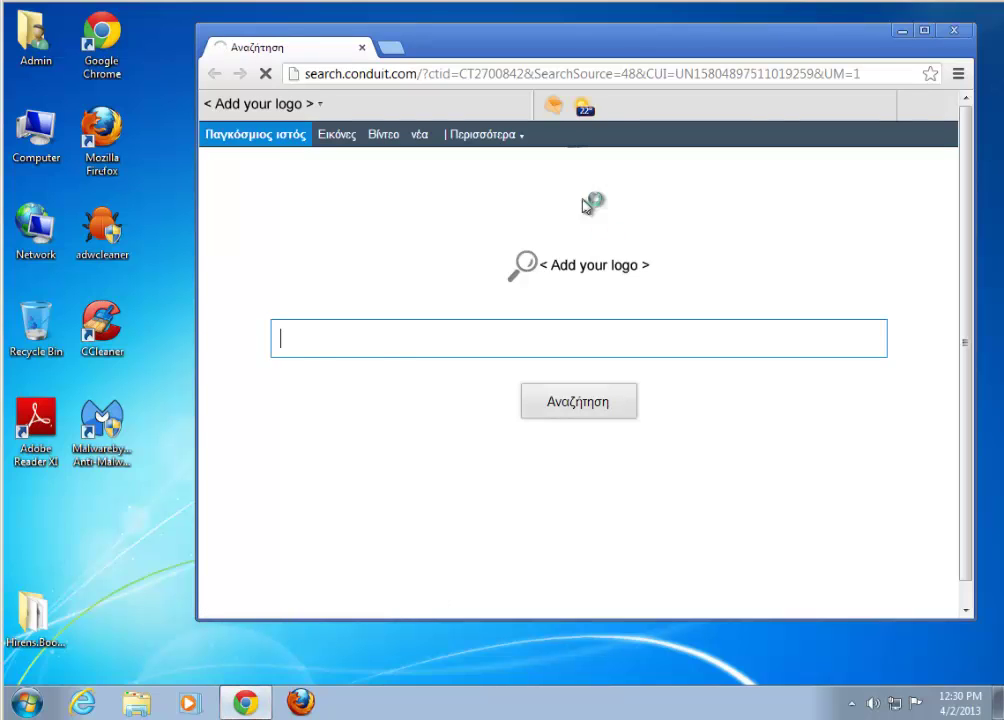
drag(644, 52, 609, 58)
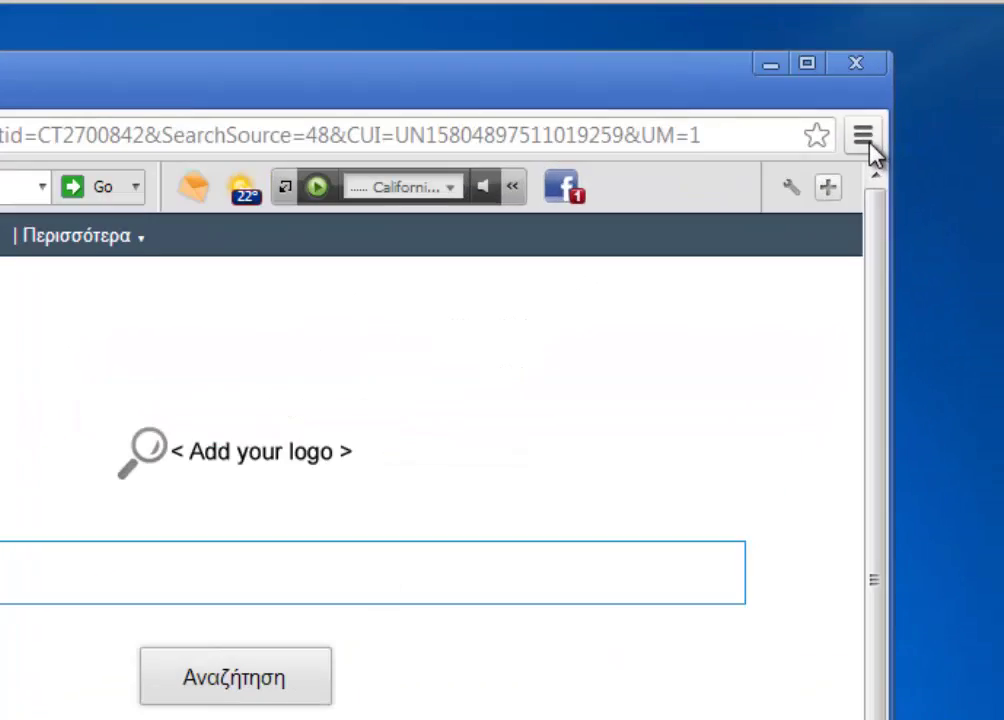
click(864, 138)
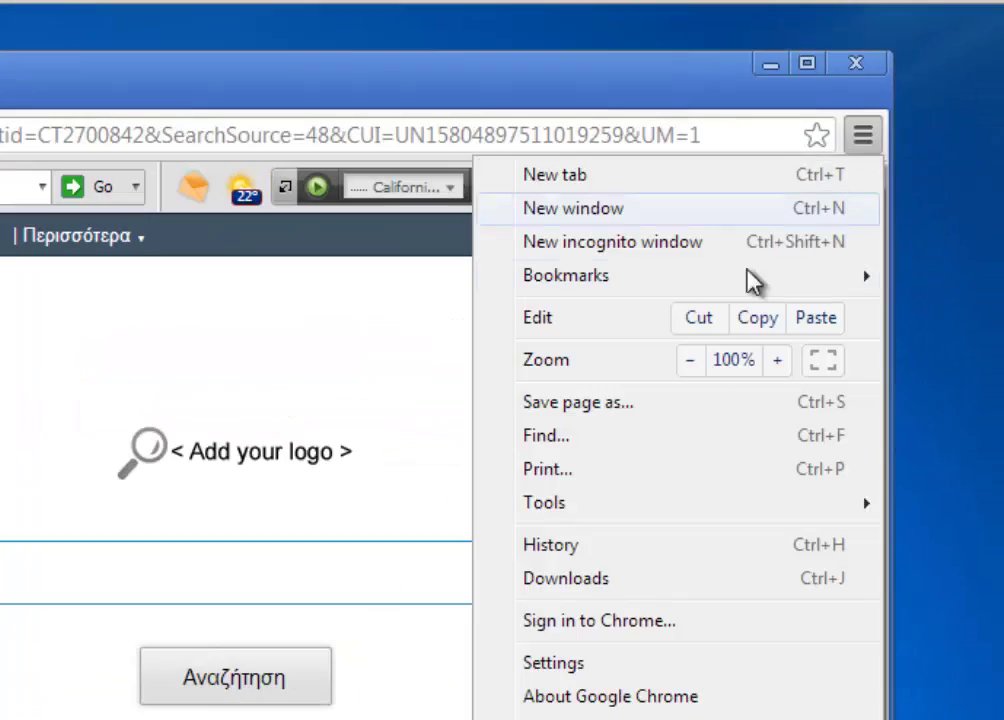
click(617, 558)
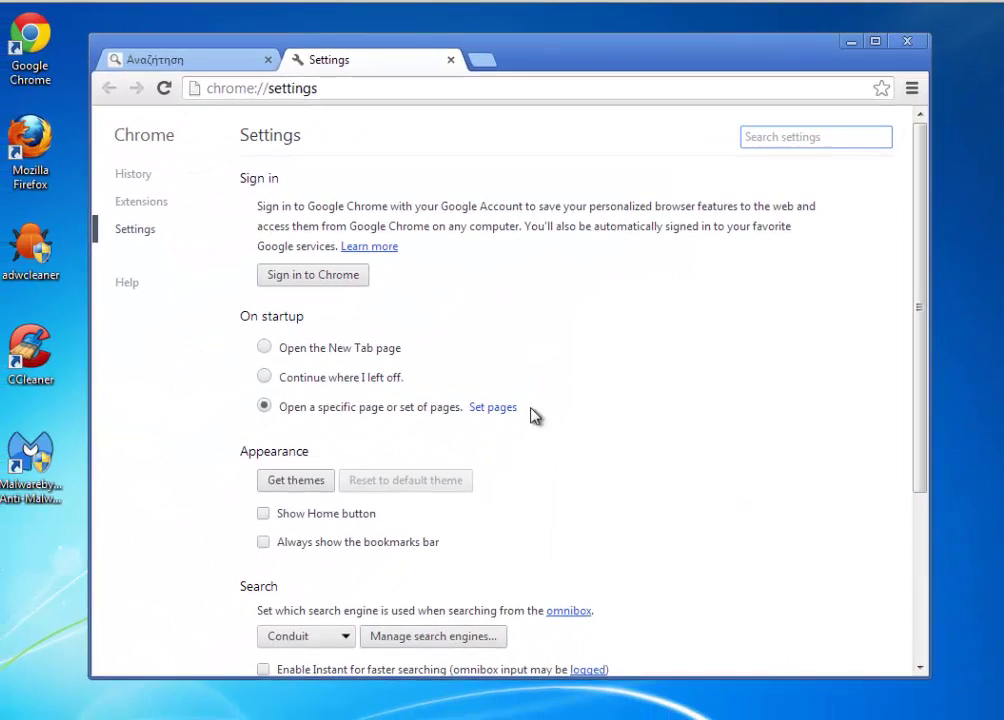
click(508, 409)
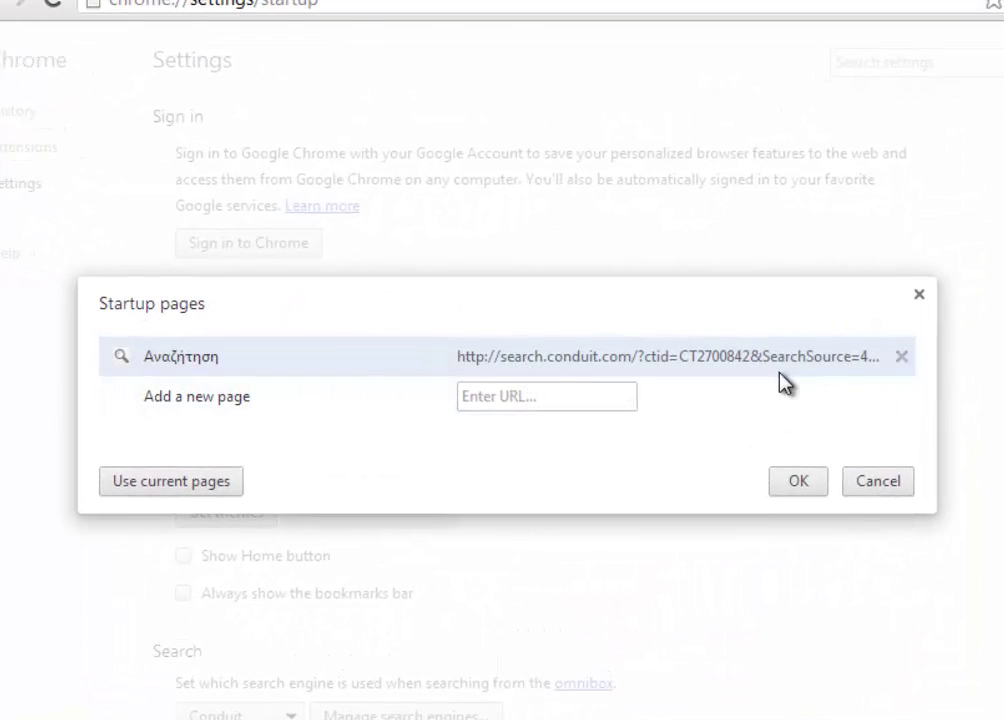
click(904, 361)
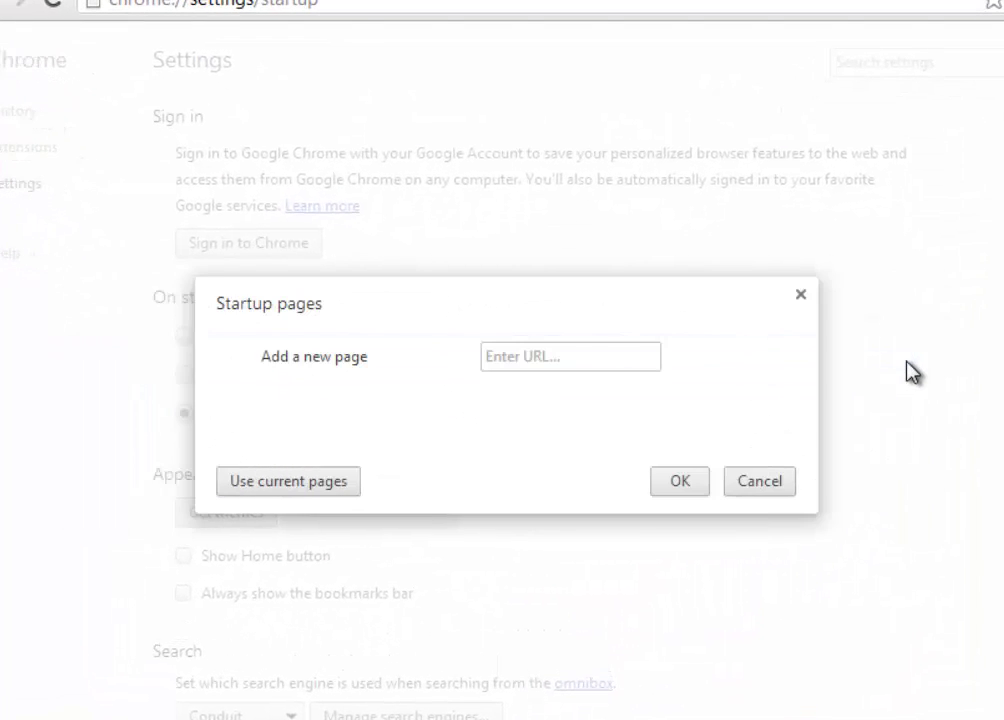
click(594, 366)
text(www.)
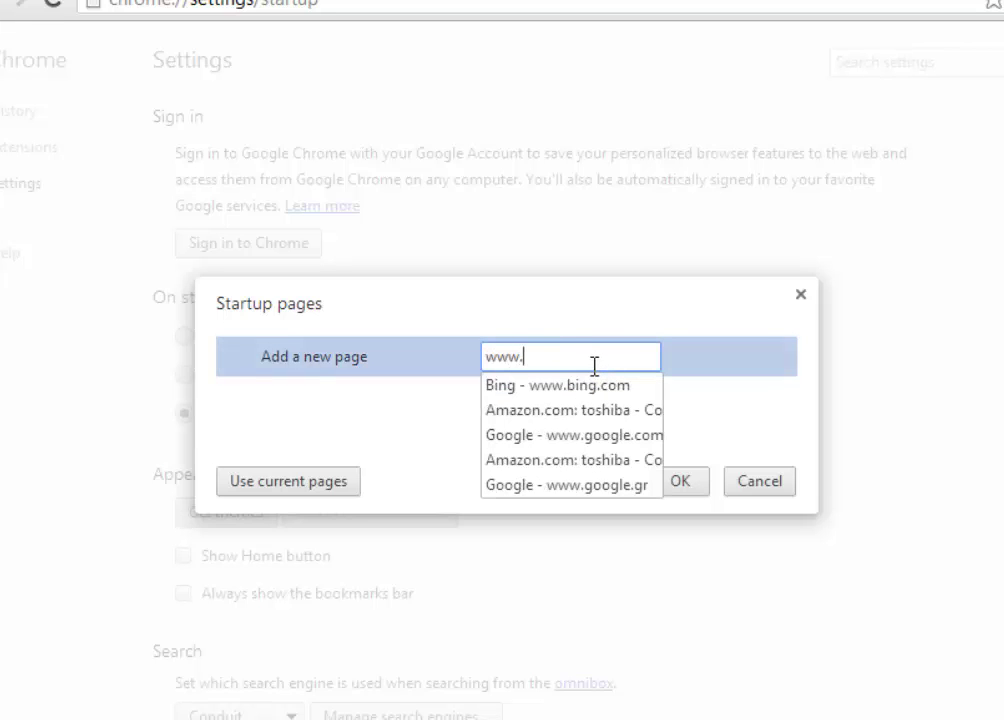
text(googl)
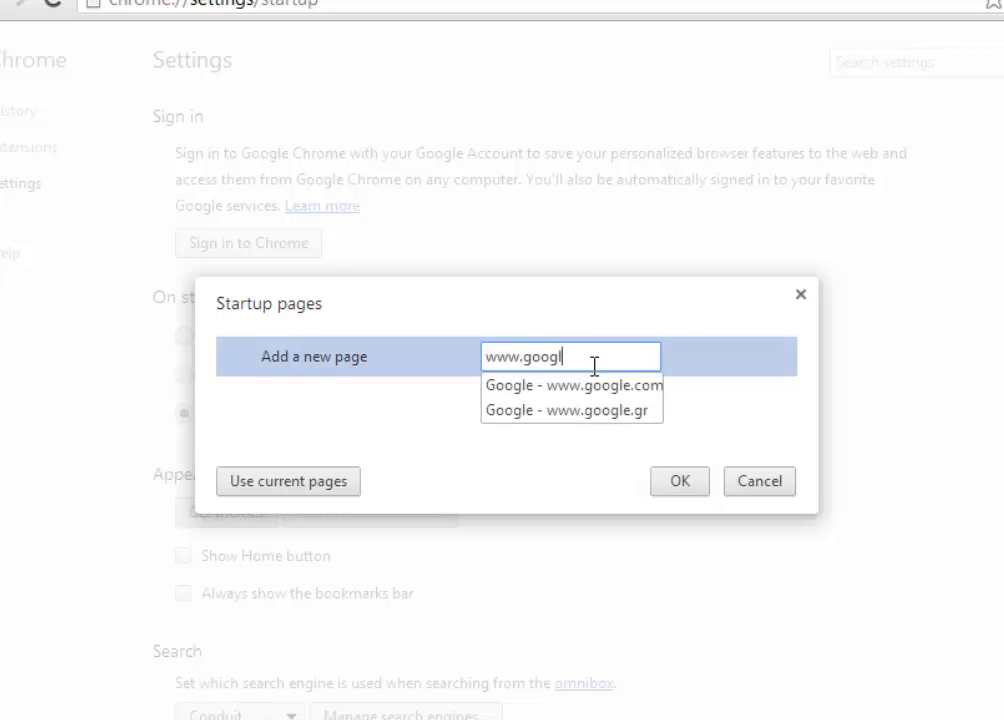
text(e.com)
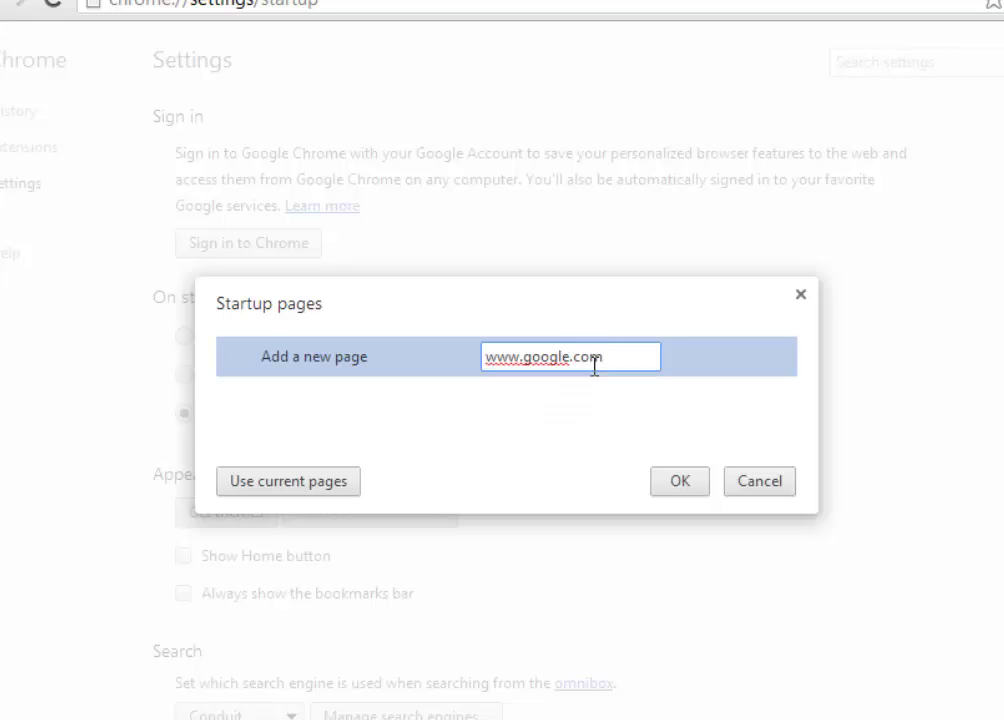
click(679, 481)
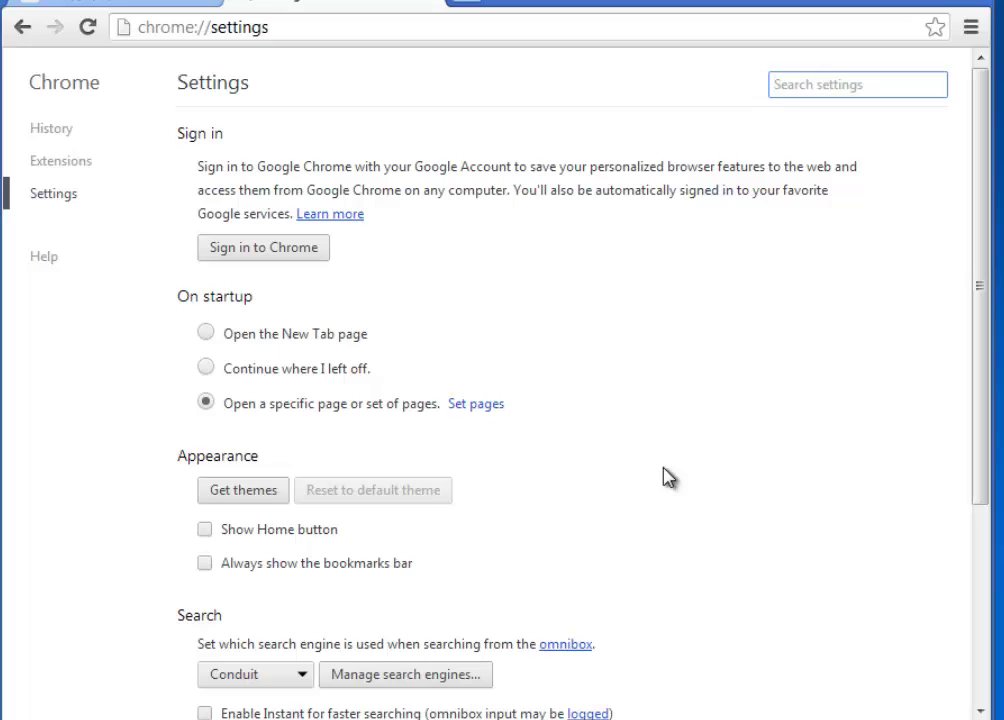
Step: Open the search engine management list and make Google the default search engine
scroll(661, 482, down, 2)
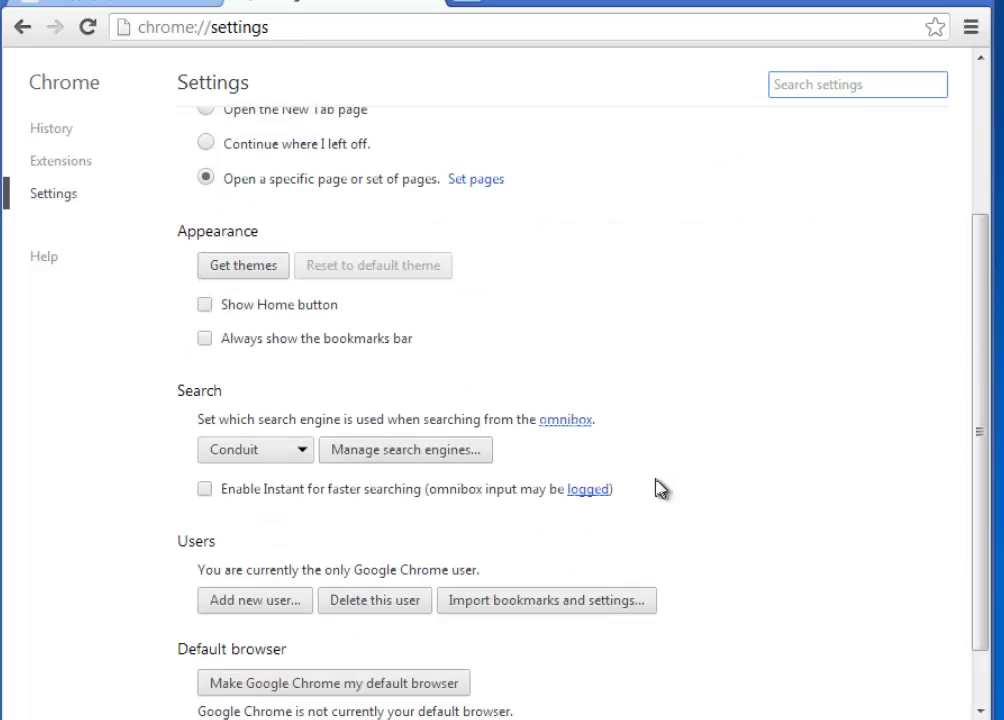
click(390, 458)
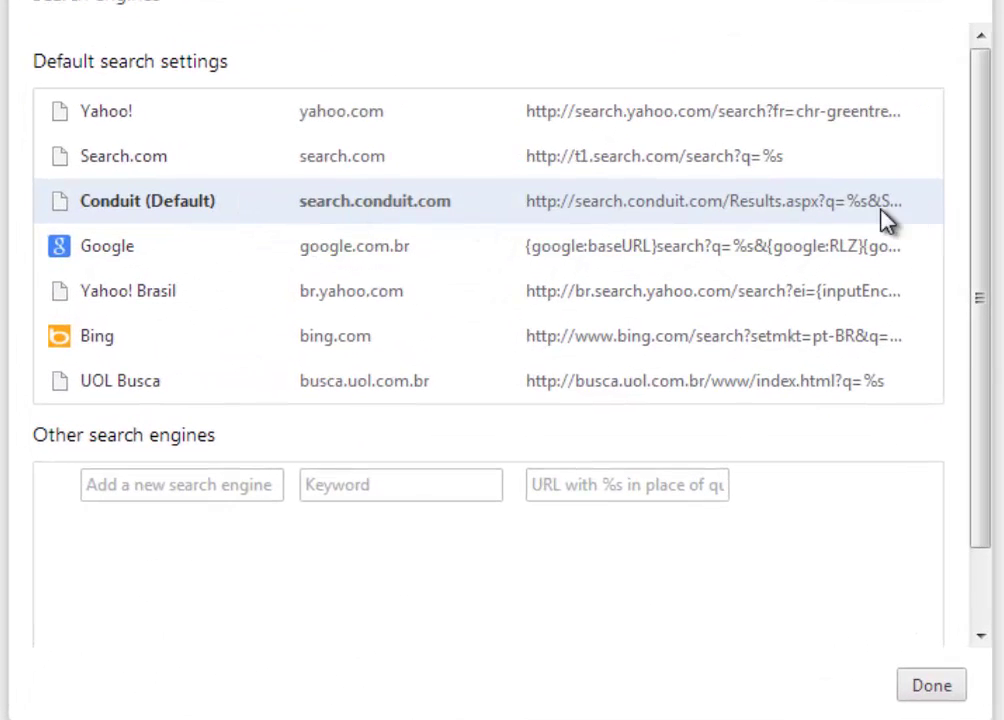
mouse_move(815, 253)
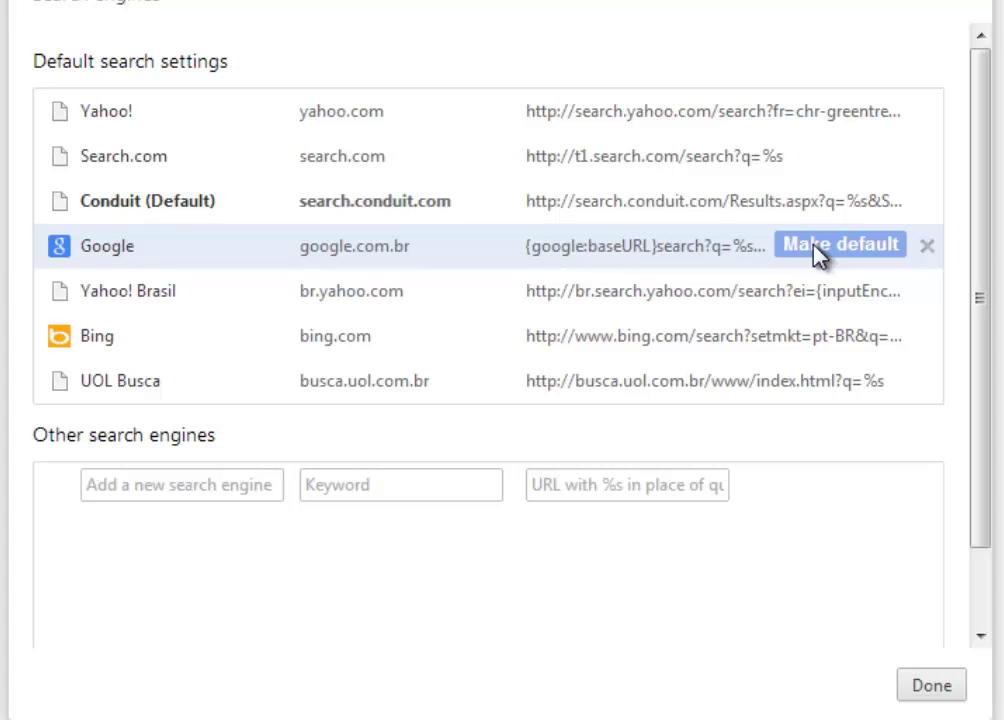
click(815, 250)
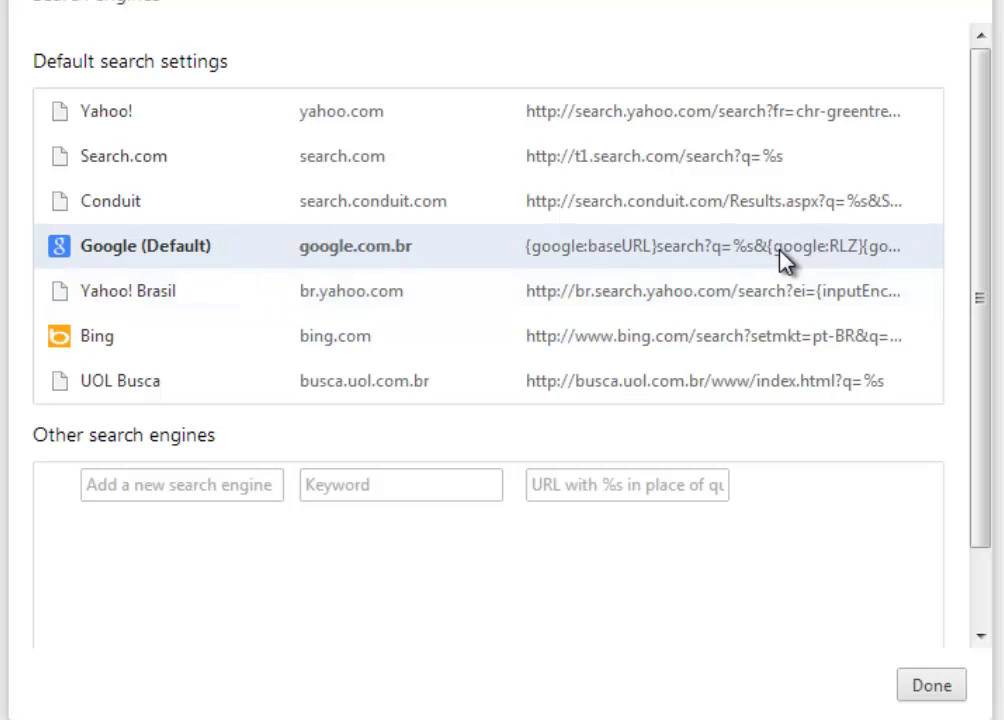
Step: Remove Conduit, Yahoo! Brasil, UOL Busca and Search.com from the default search settings and finish managing search engines
mouse_move(717, 204)
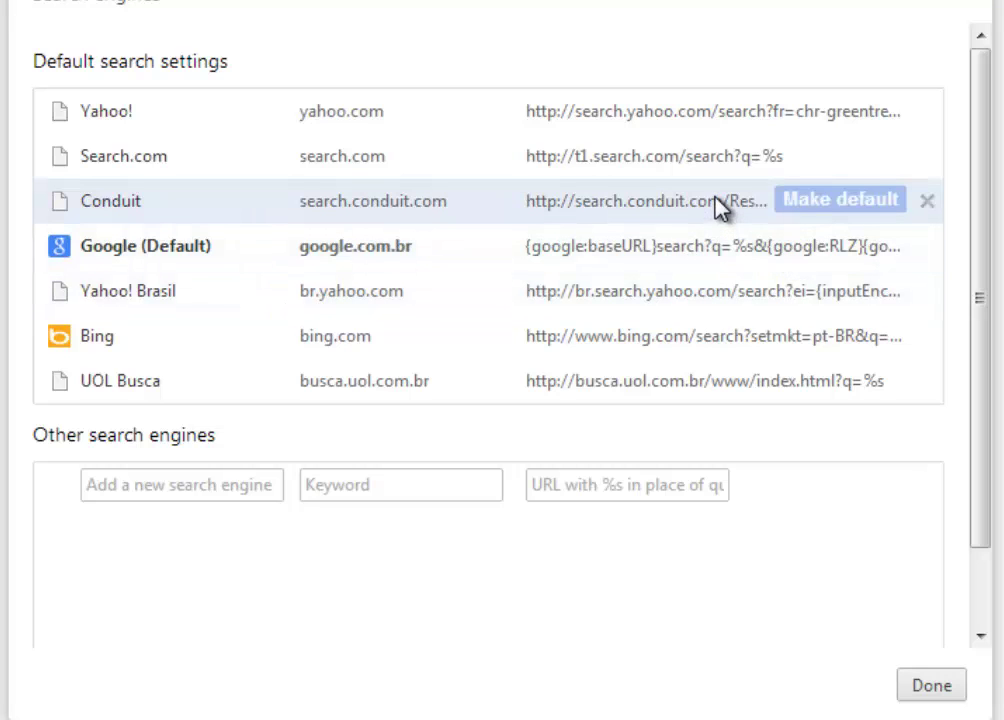
click(927, 201)
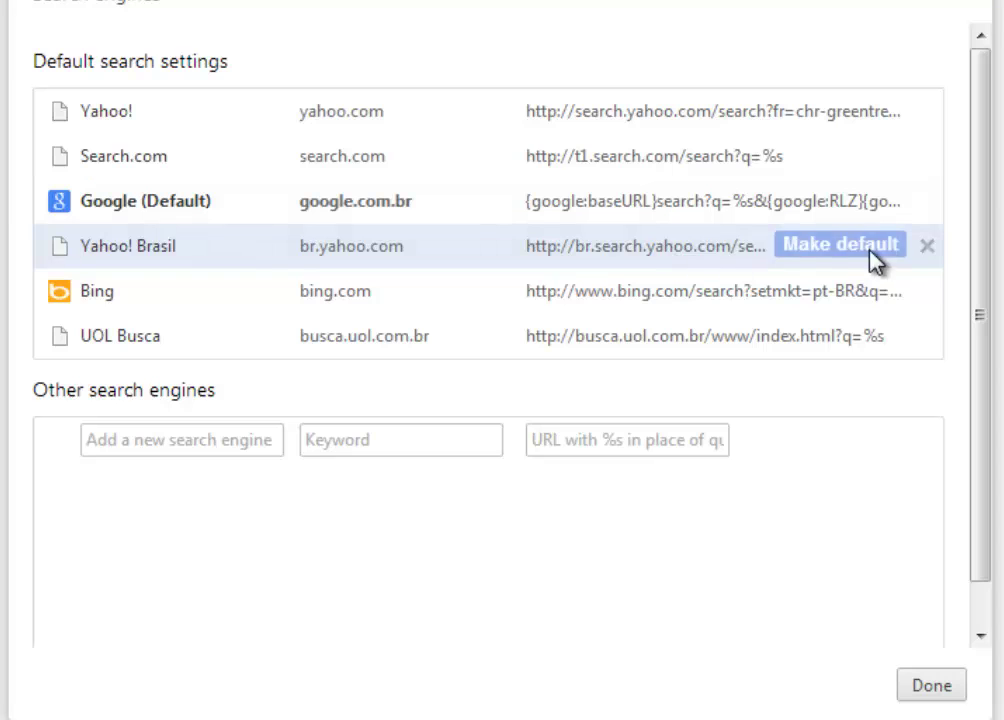
click(926, 246)
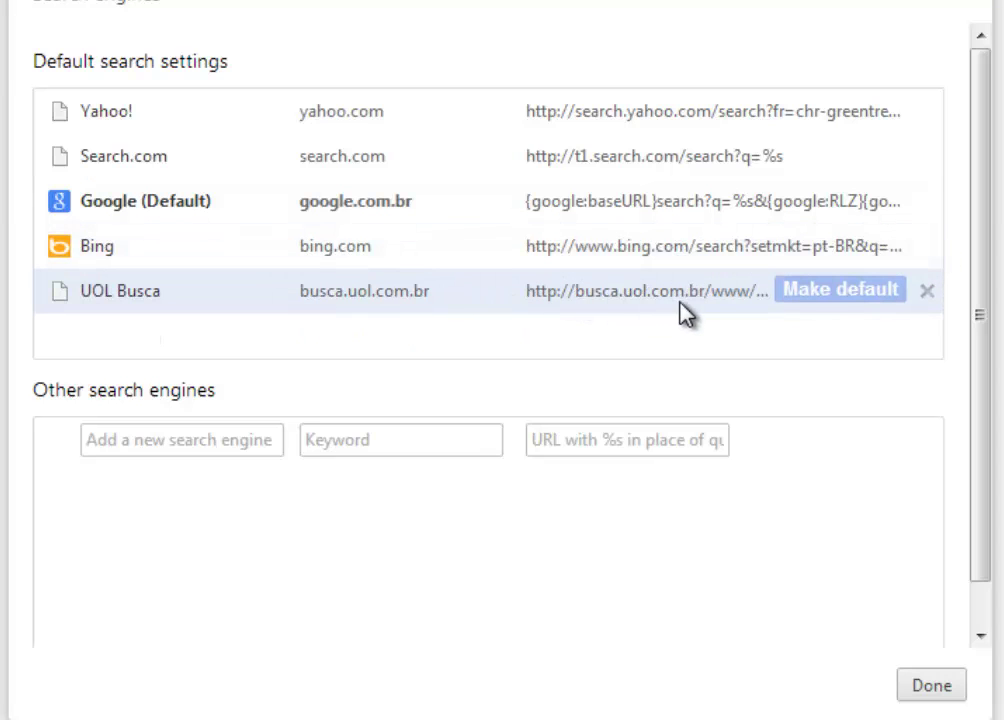
click(926, 291)
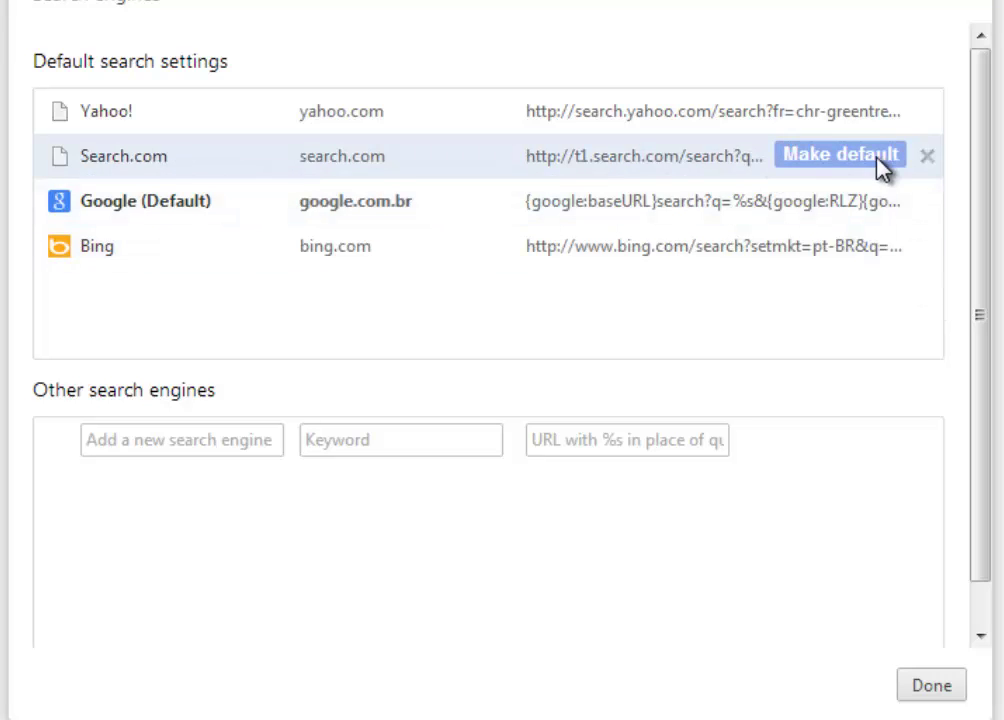
click(927, 157)
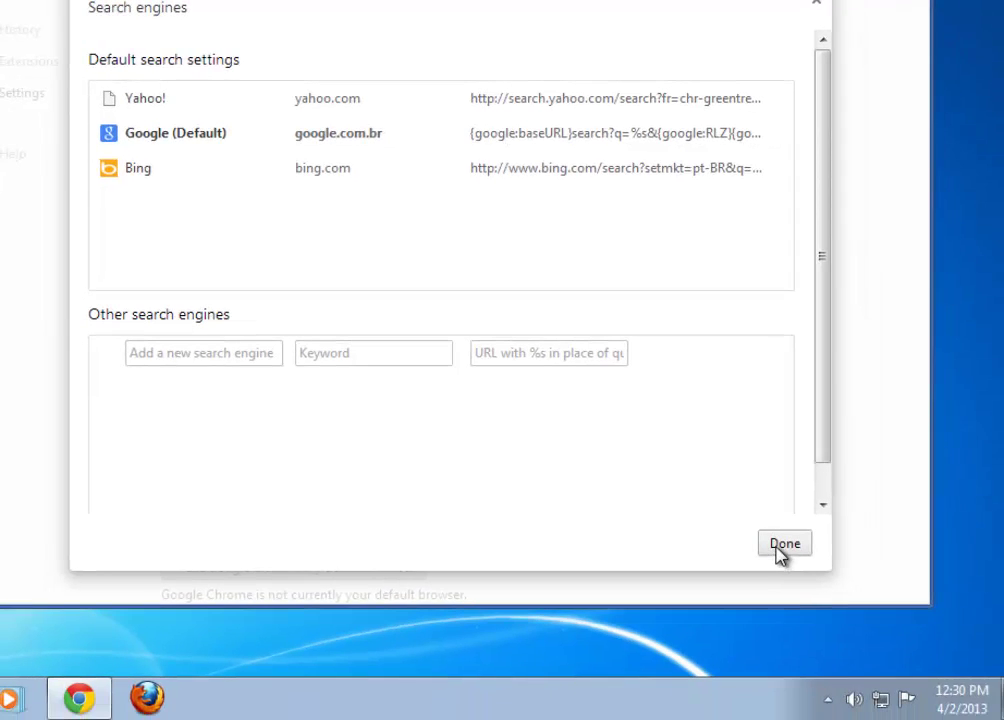
click(781, 547)
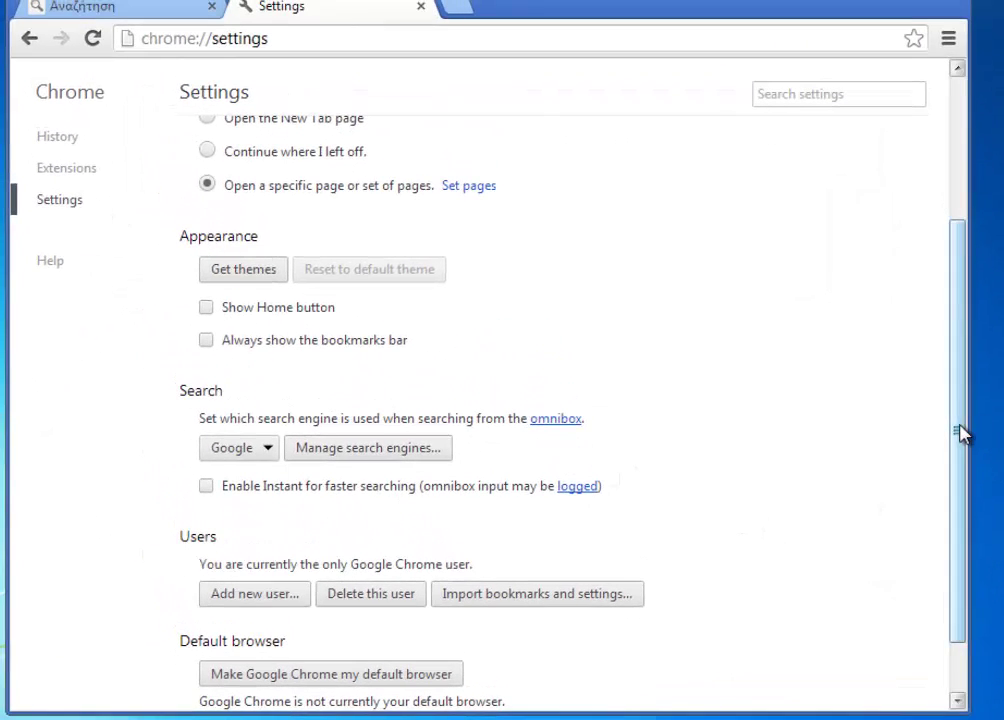
Step: Remove the yontoo extension from Chrome's extensions and confirm its removal
drag(964, 432, 968, 511)
drag(966, 465, 982, 272)
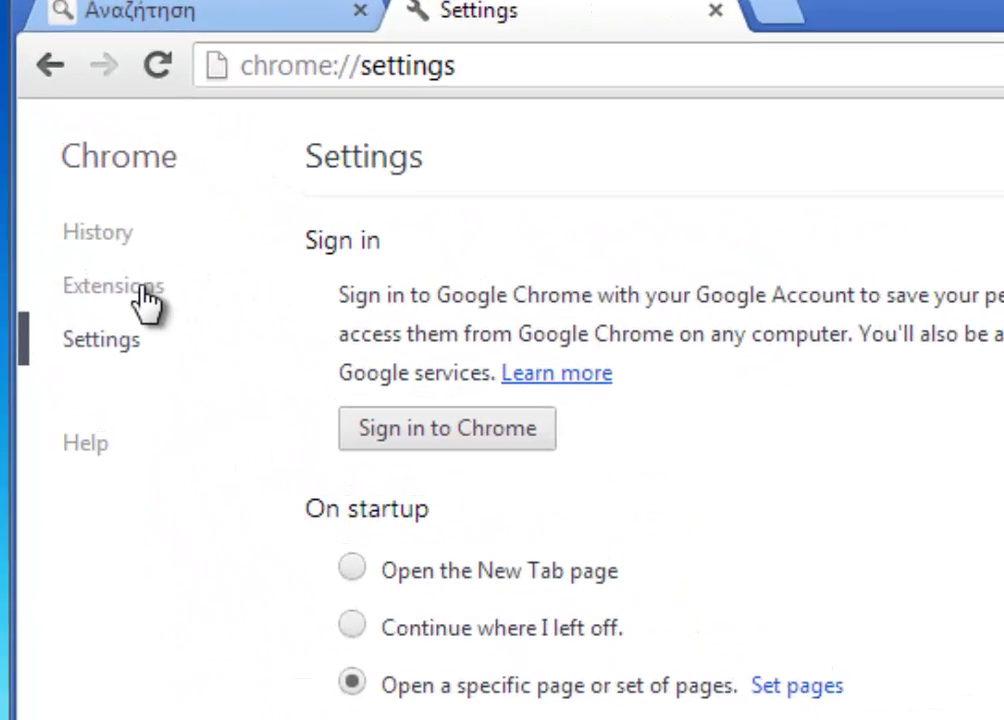
click(145, 287)
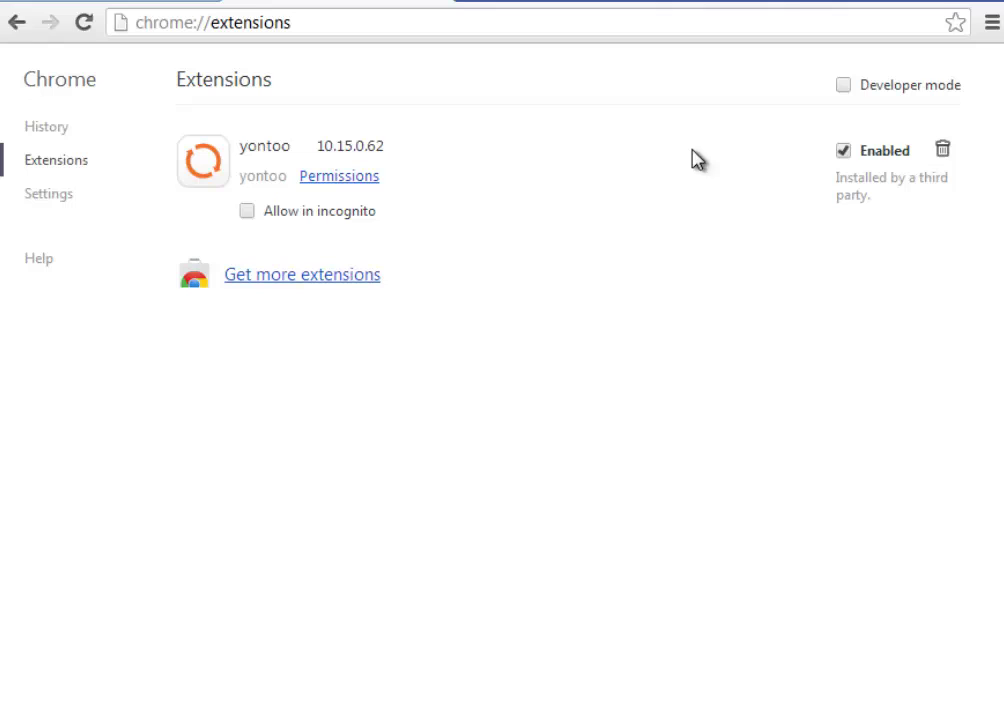
click(945, 150)
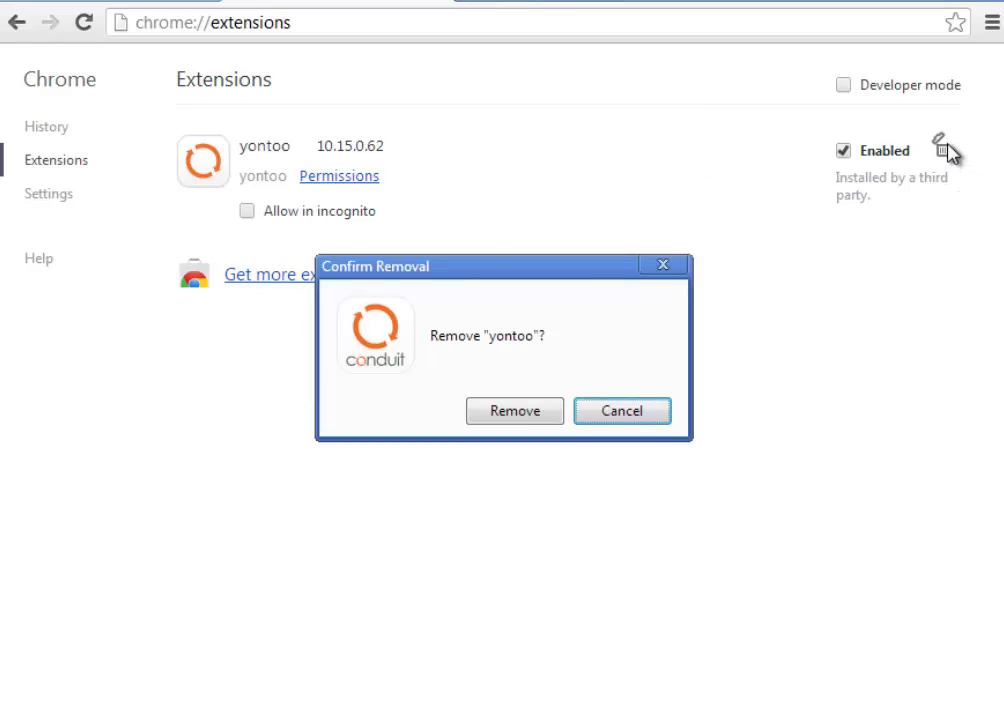
click(538, 414)
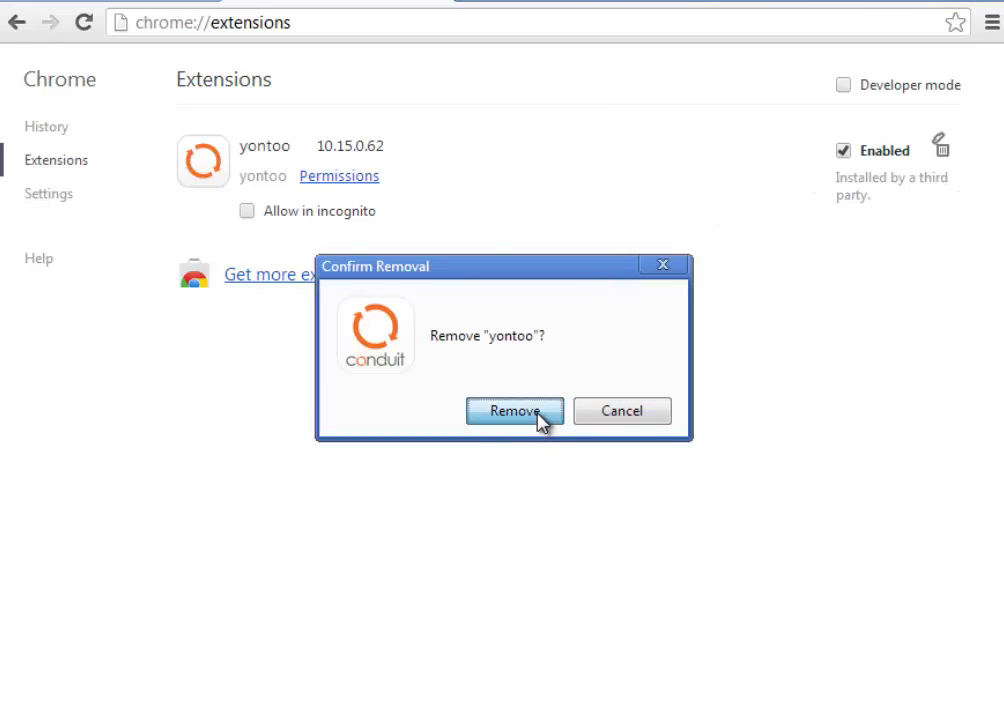
Step: Check Chrome's new tab page, restart the browser to check its startup page, and close it
click(476, 3)
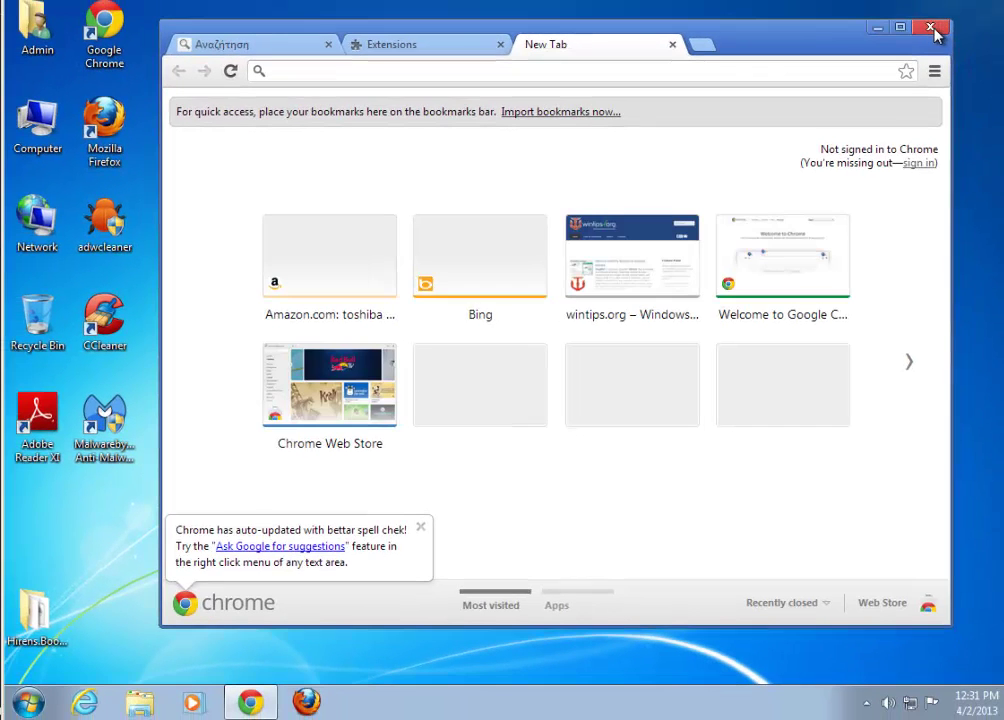
click(930, 28)
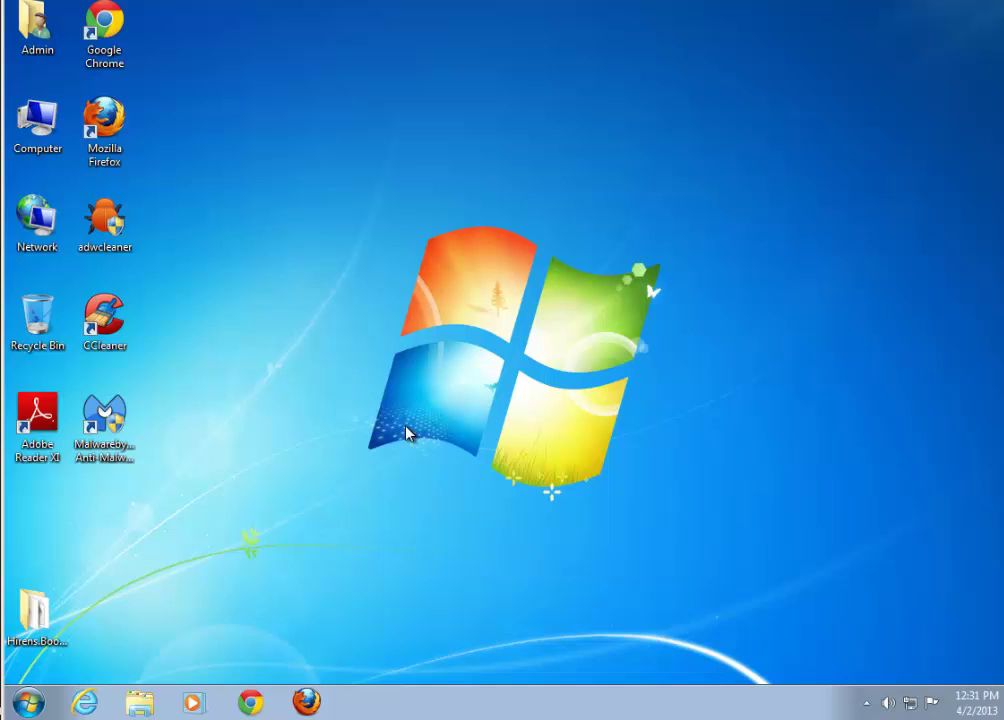
click(254, 704)
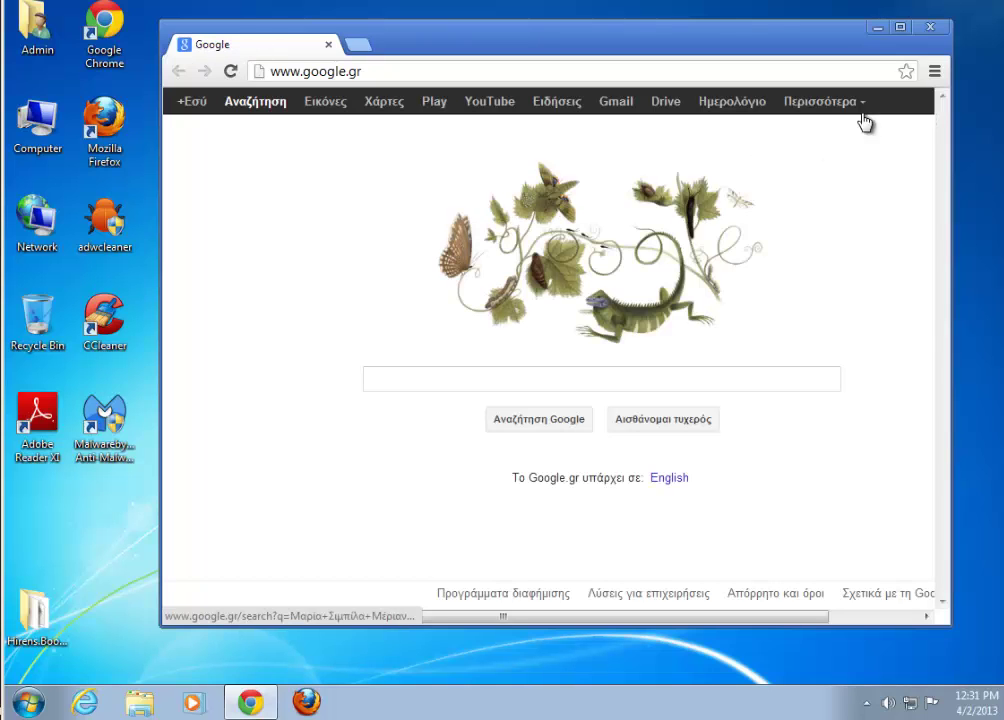
click(933, 30)
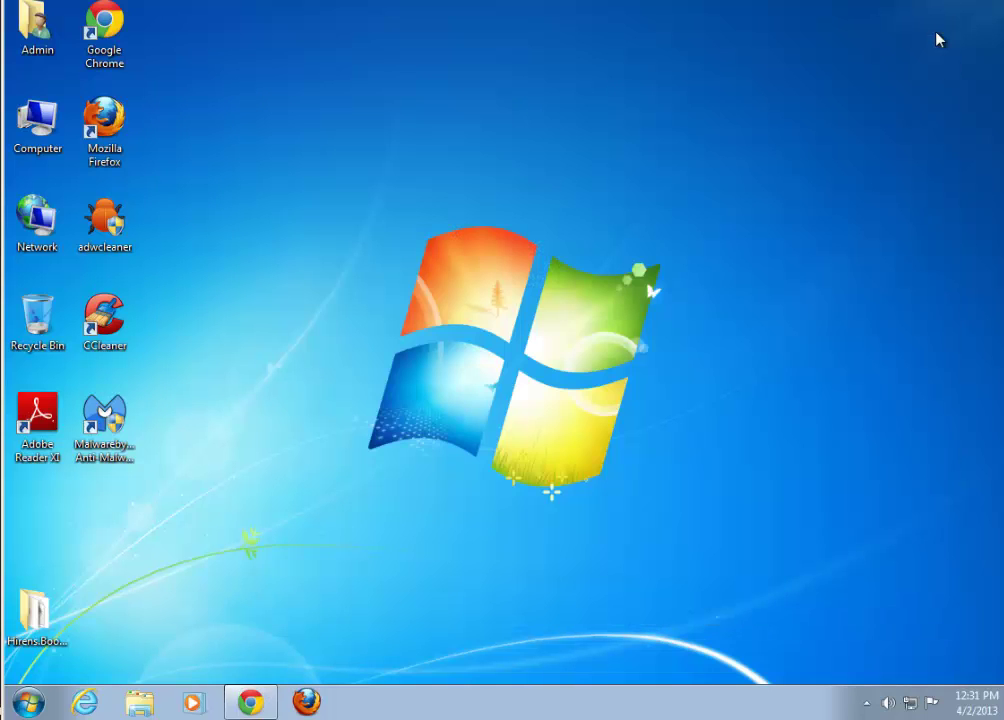
Step: Open Mozilla Firefox, reset it to its default state from Troubleshooting Information, and finish the Import Wizard
click(306, 704)
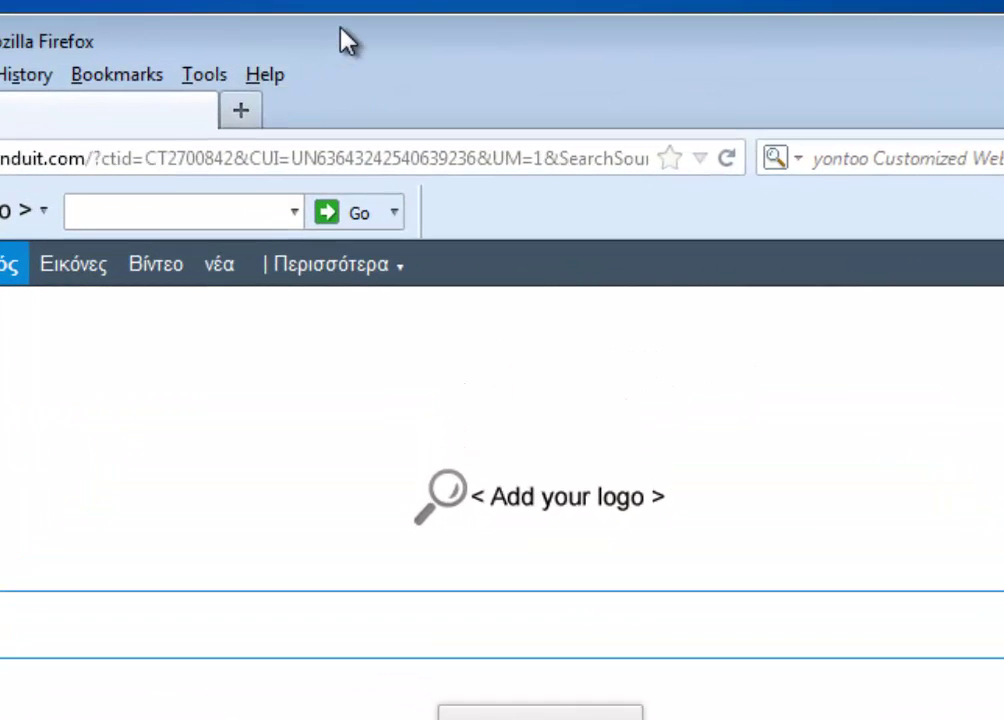
click(266, 78)
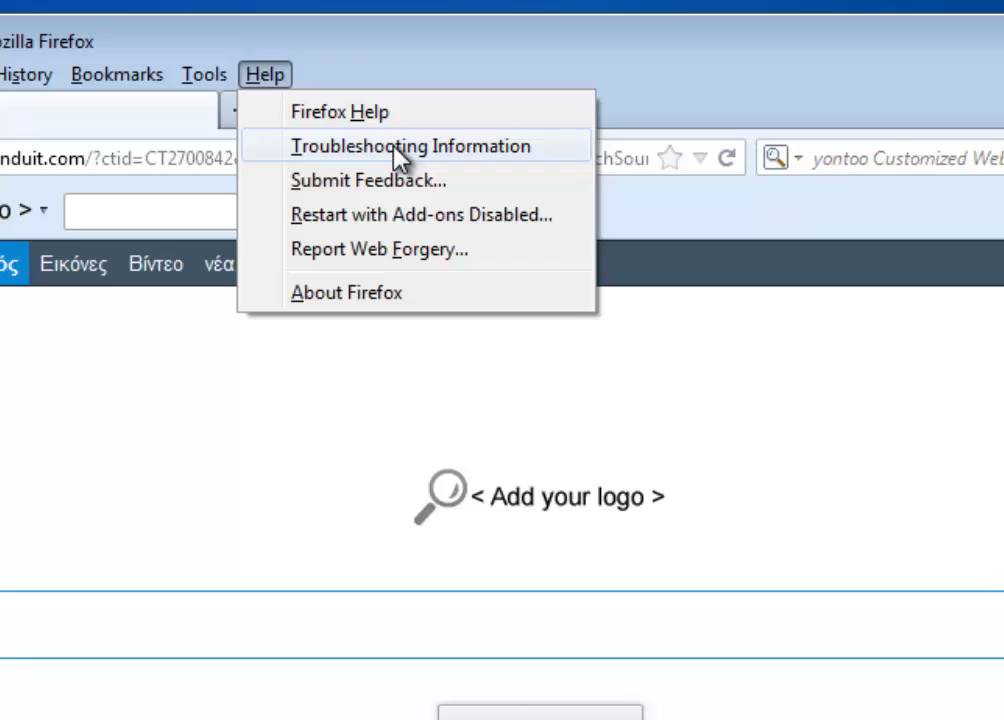
click(392, 148)
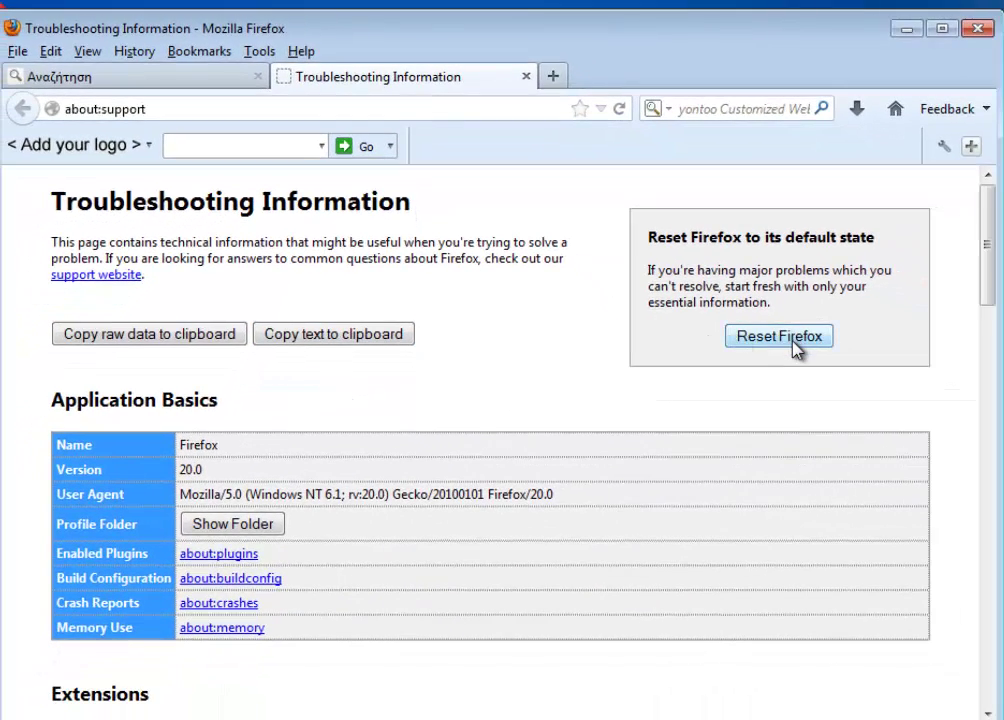
click(782, 337)
click(524, 453)
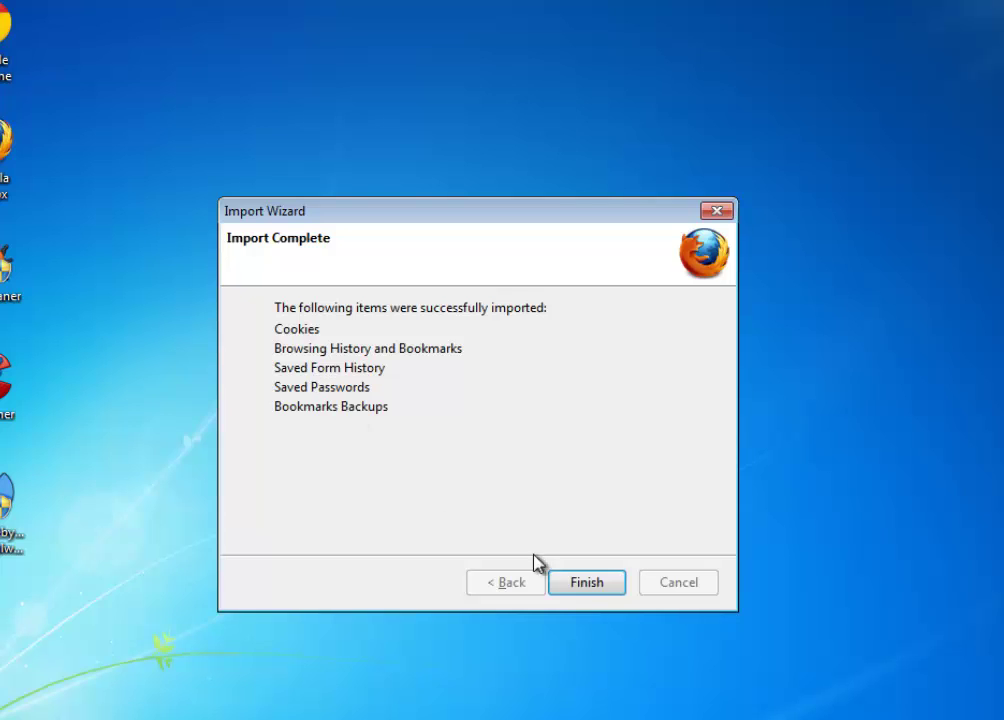
click(587, 584)
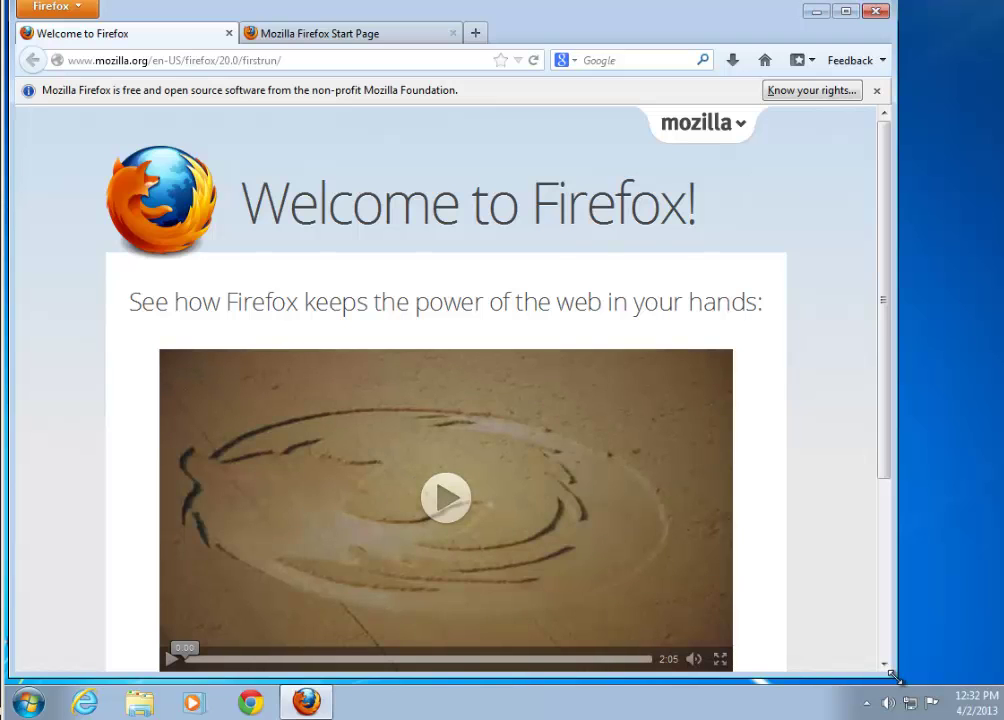
Step: Shrink the Firefox window and move it clear of the desktop icons
drag(888, 665, 834, 548)
drag(643, 27, 750, 38)
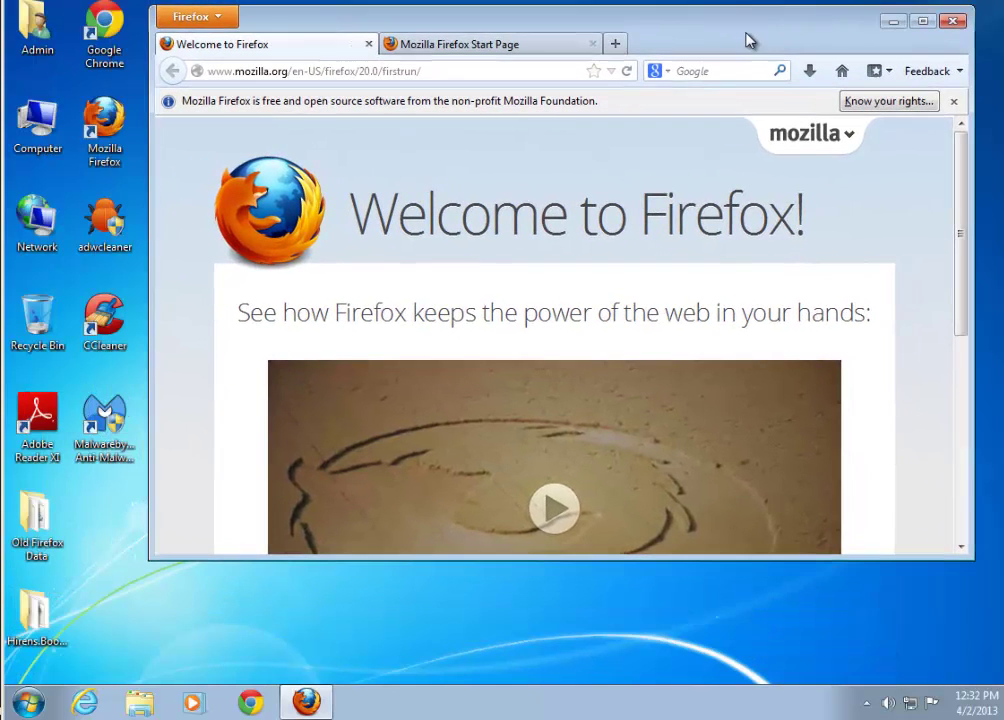
Step: Close the Mozilla Firefox Start Page tab and turn on Firefox's menu bar
click(549, 49)
click(578, 45)
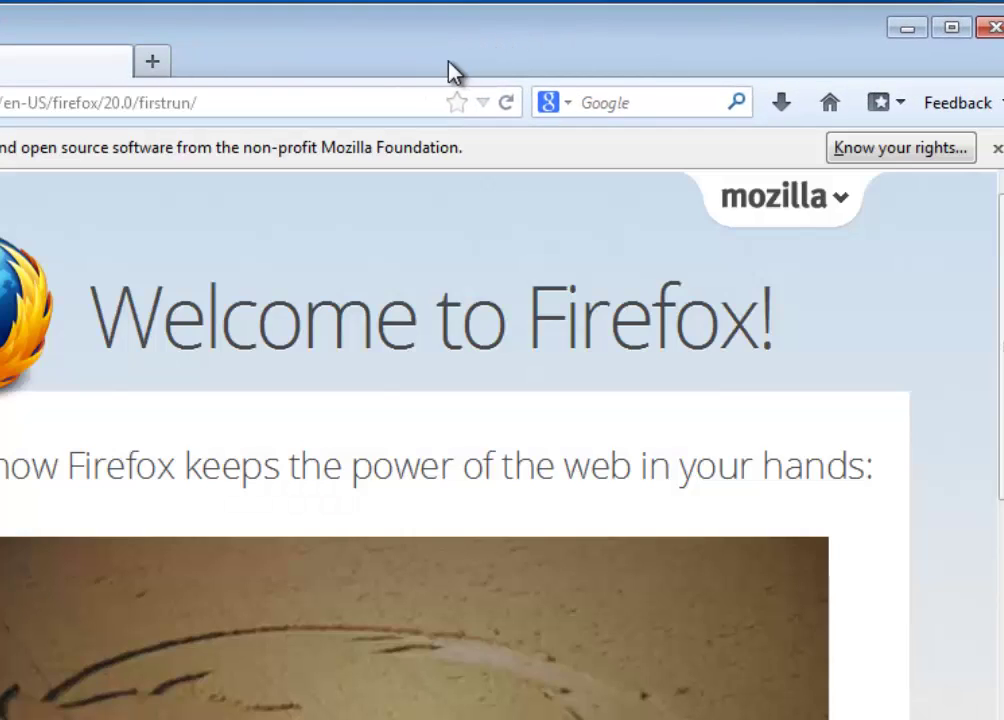
right_click(410, 75)
click(463, 88)
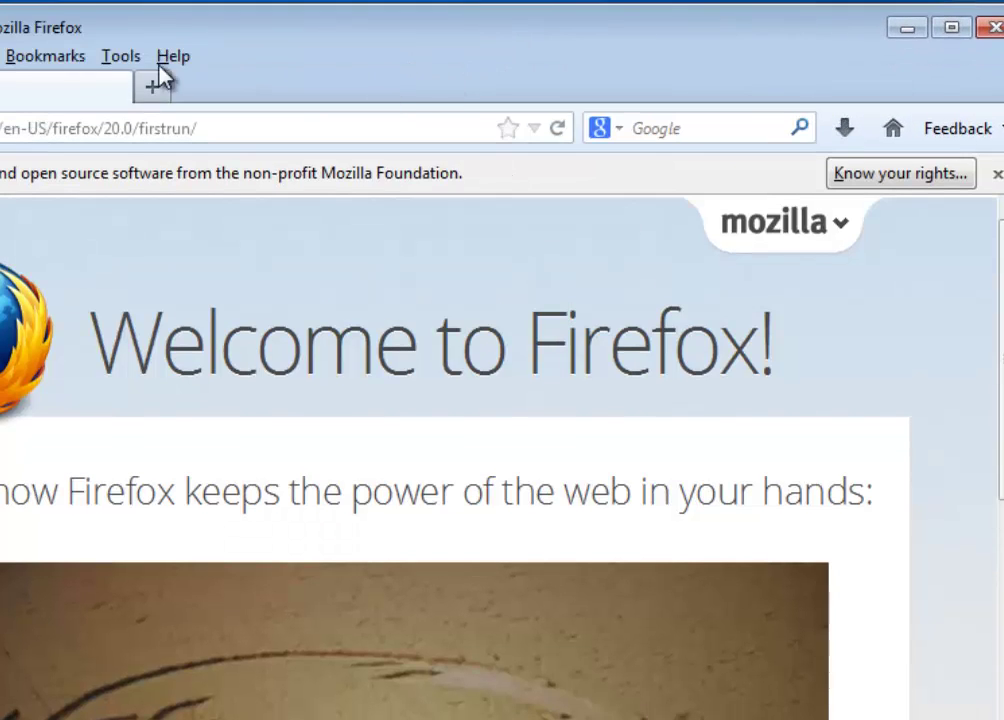
Step: Open Firefox's Add-ons Manager and examine the installed extensions, appearance themes and plugins for unwanted entries
click(120, 60)
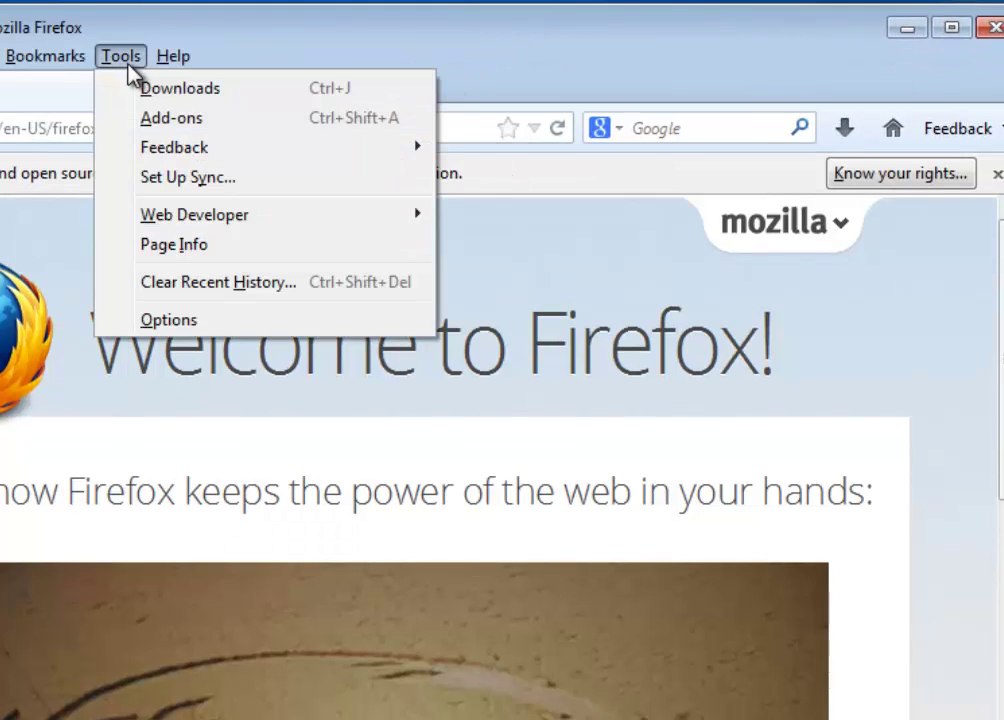
click(226, 119)
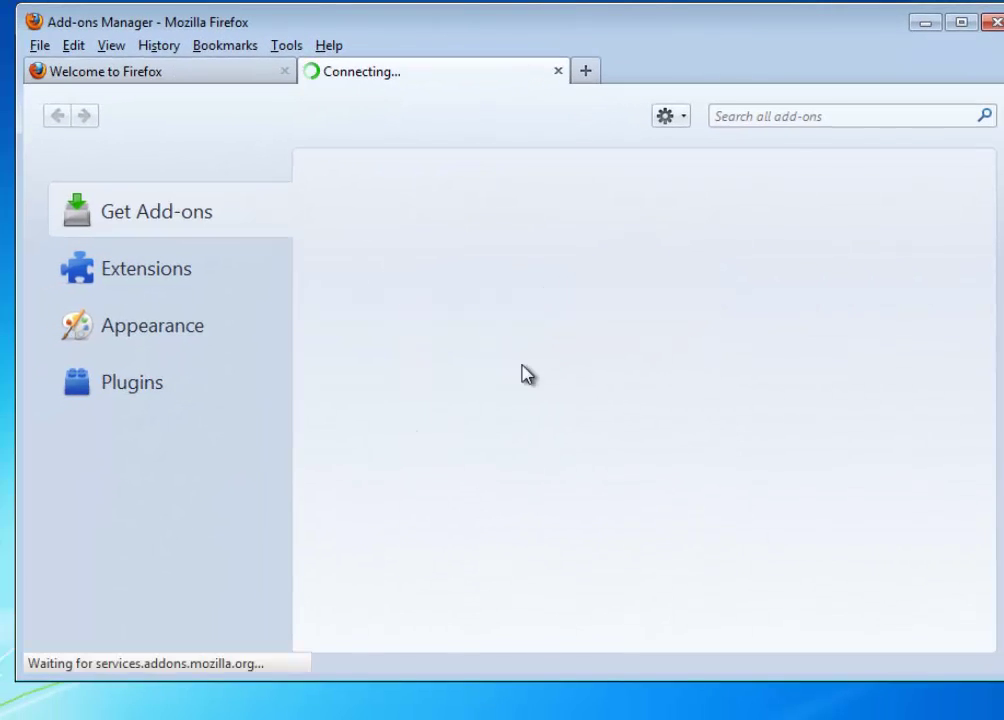
click(190, 277)
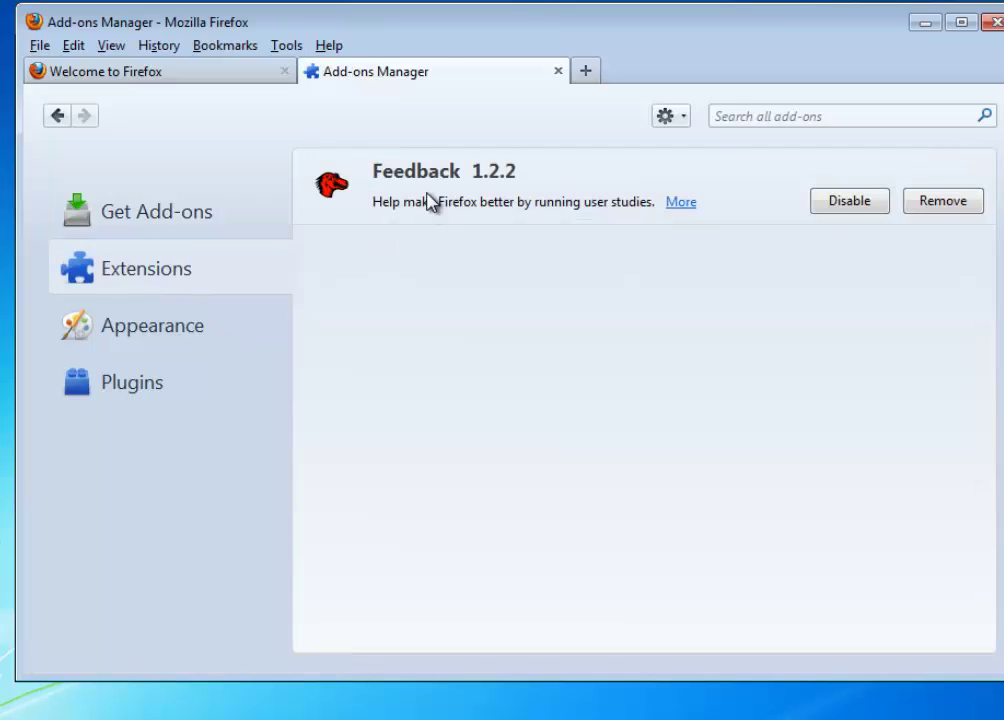
click(186, 334)
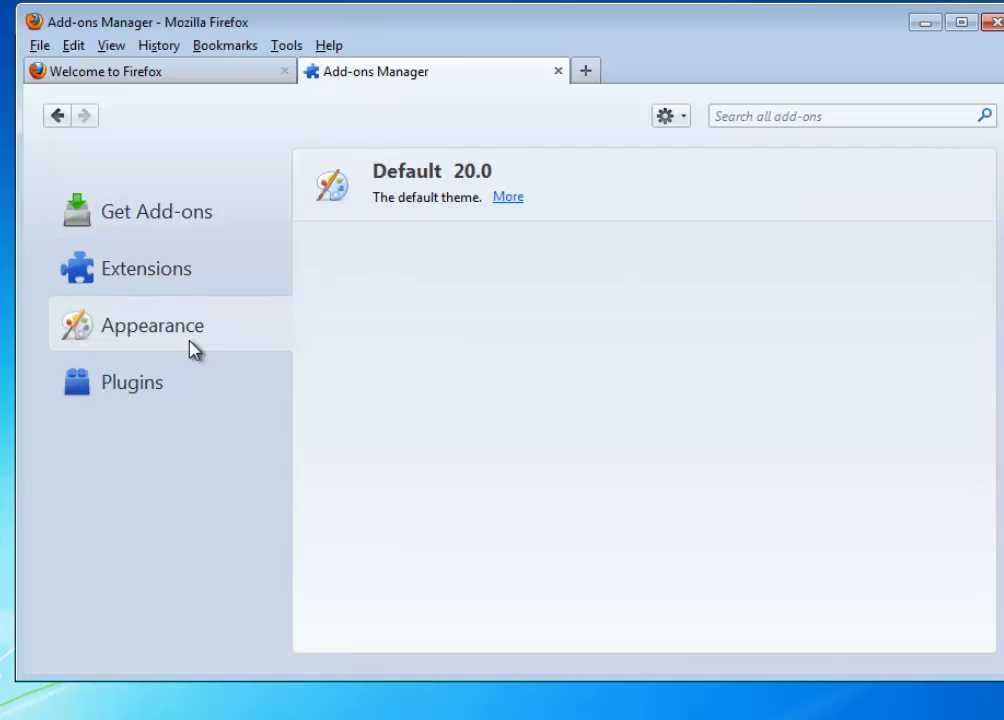
click(138, 390)
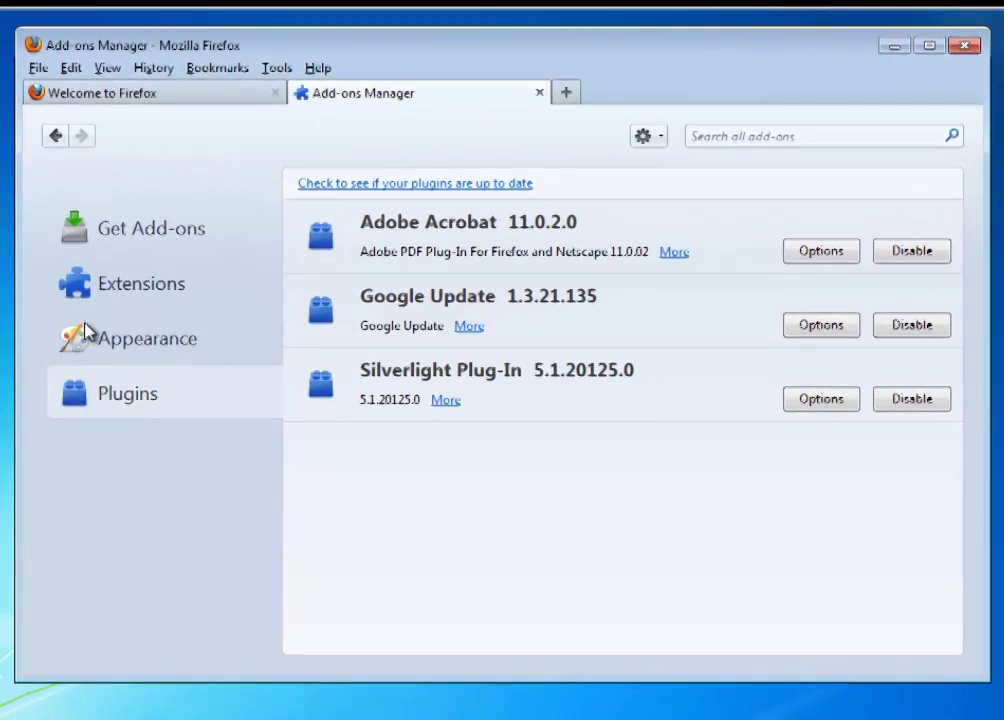
click(121, 327)
click(121, 289)
click(152, 224)
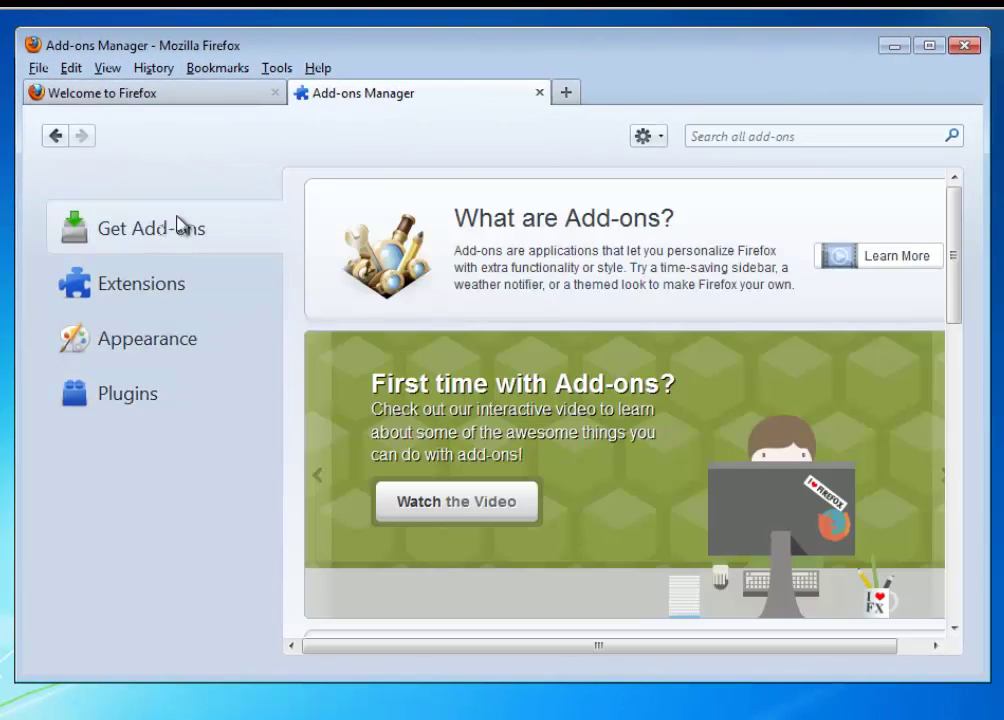
Step: Check Firefox's new tab page and close the browser
click(566, 95)
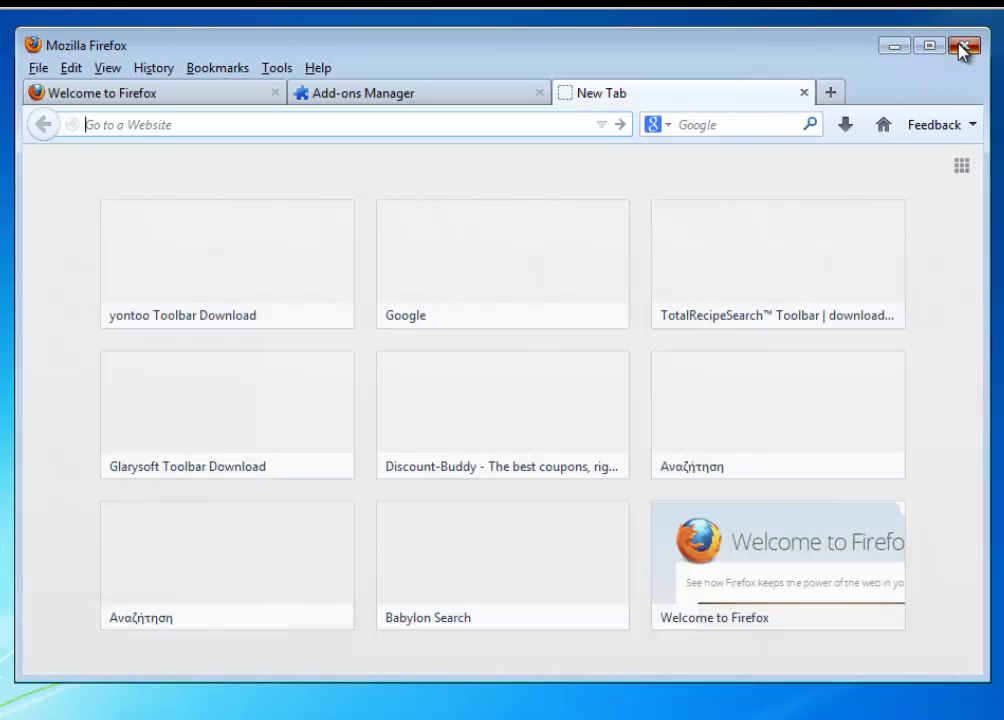
click(962, 48)
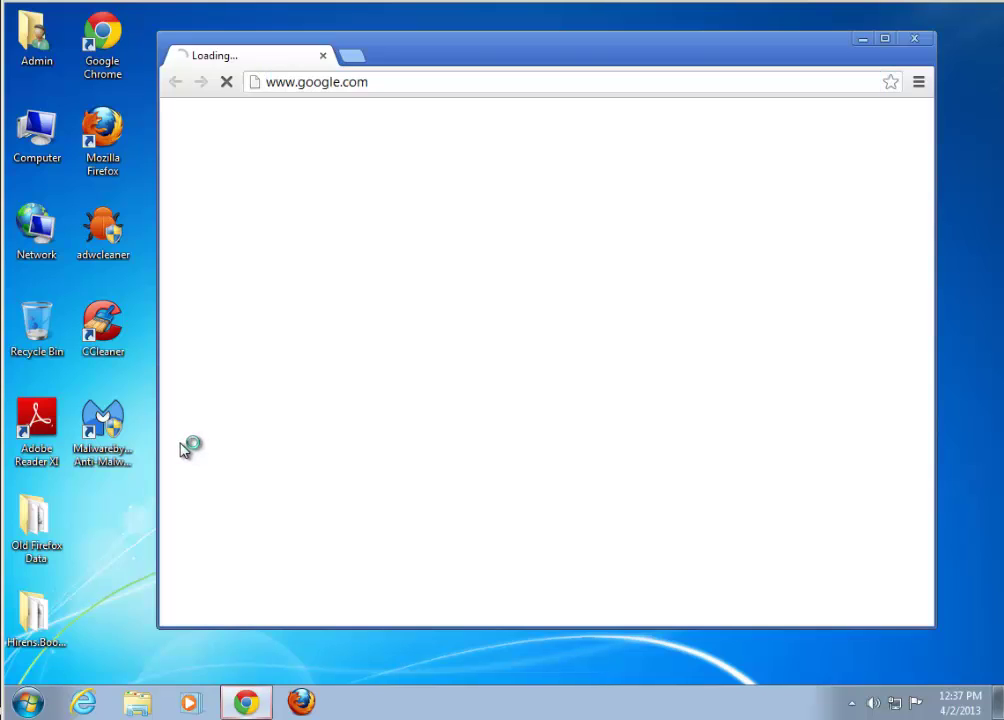
click(415, 81)
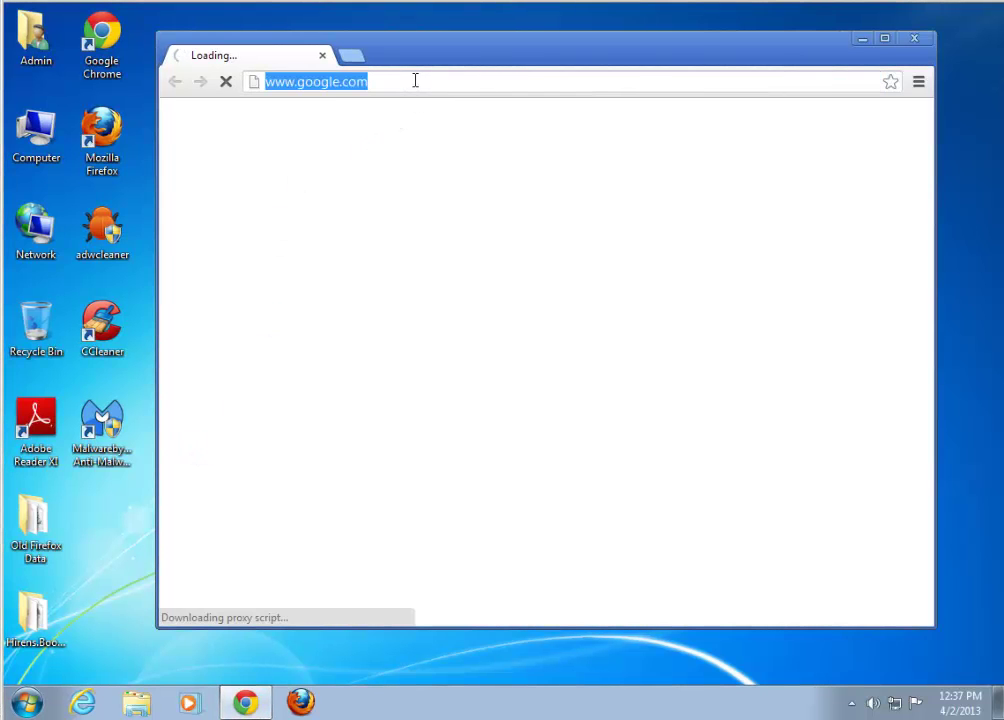
text(www.)
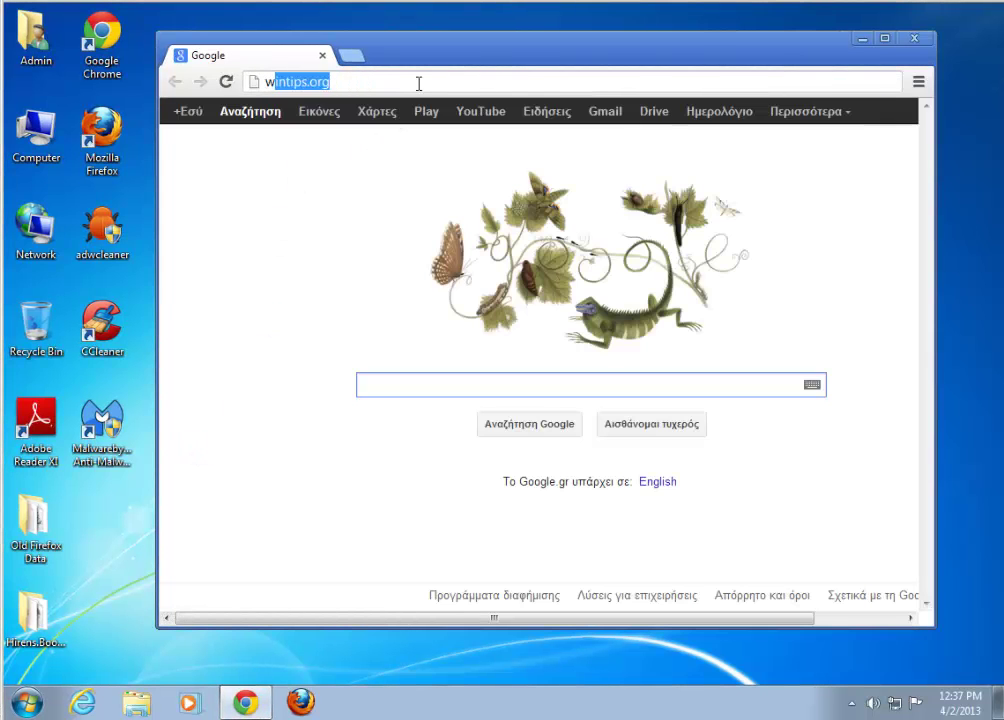
text(wintips.)
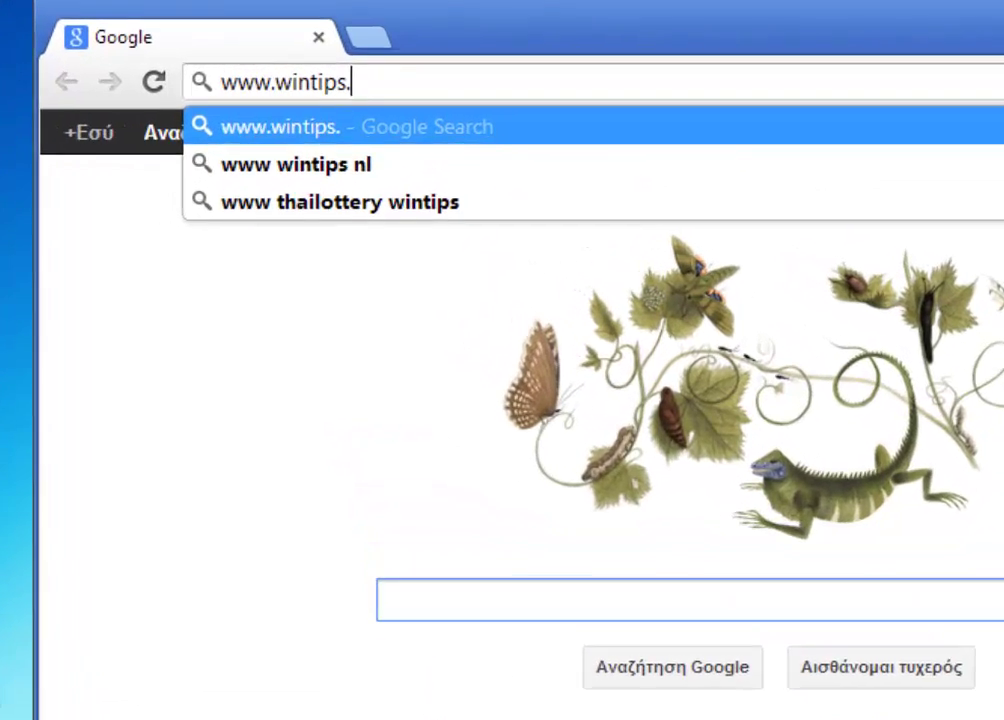
text(org)
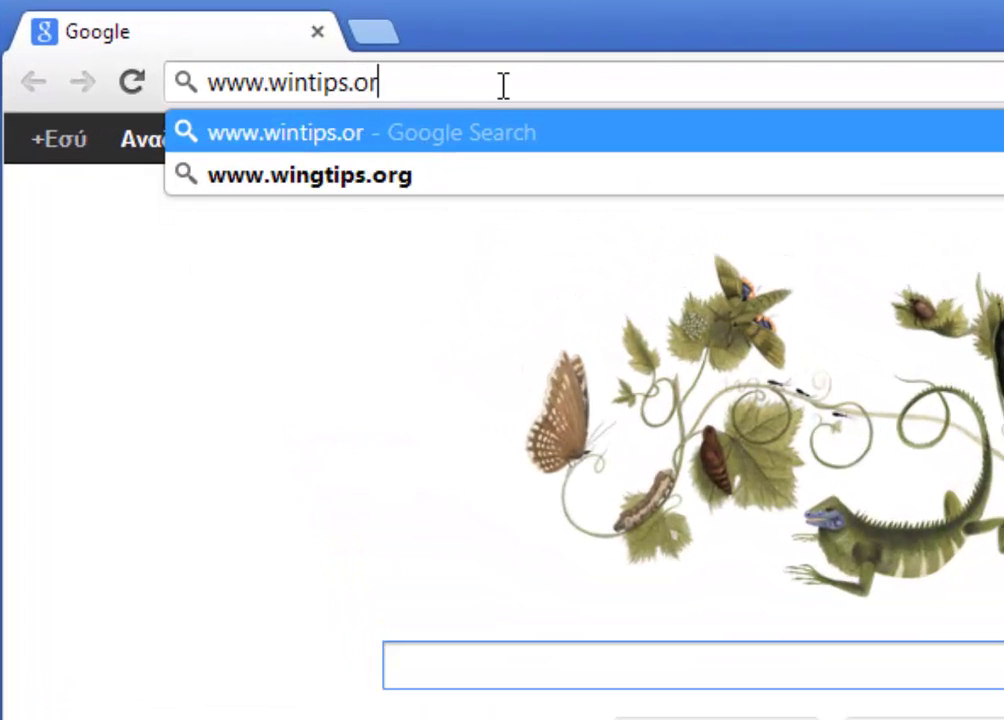
key(Return)
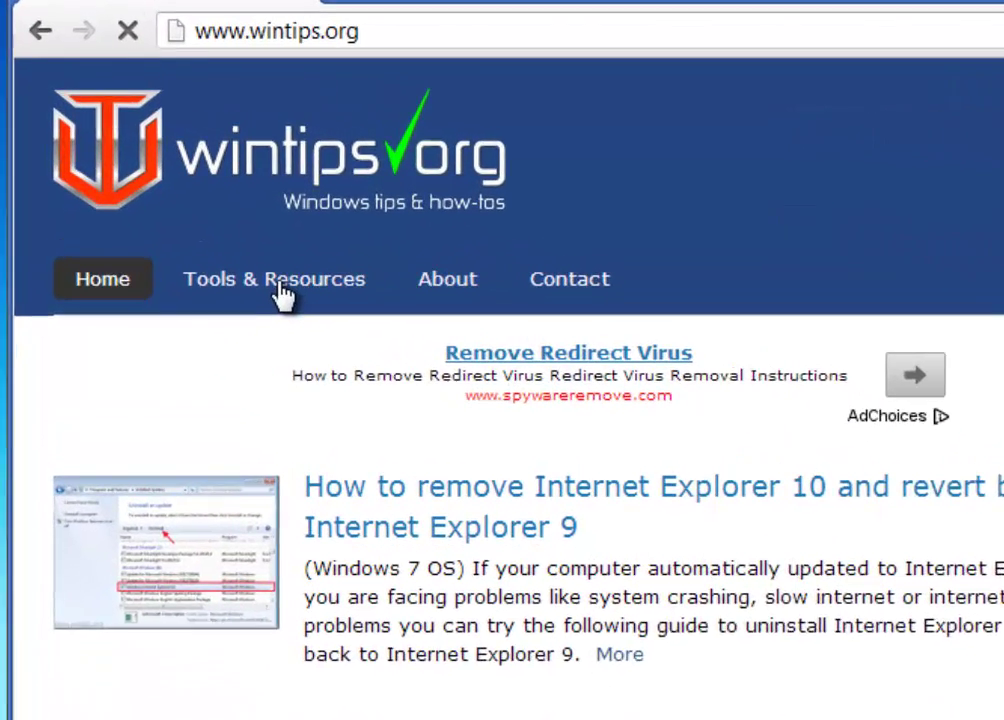
click(293, 308)
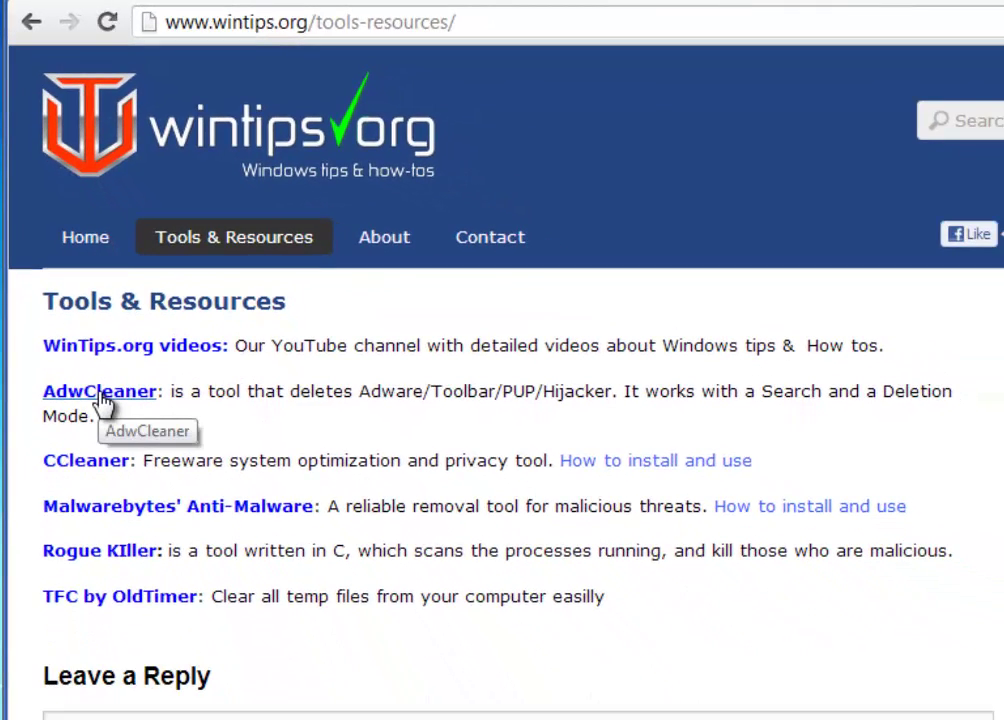
Step: Follow the AdwCleaner link to its General Changelog Team page and download the tool from there
click(103, 398)
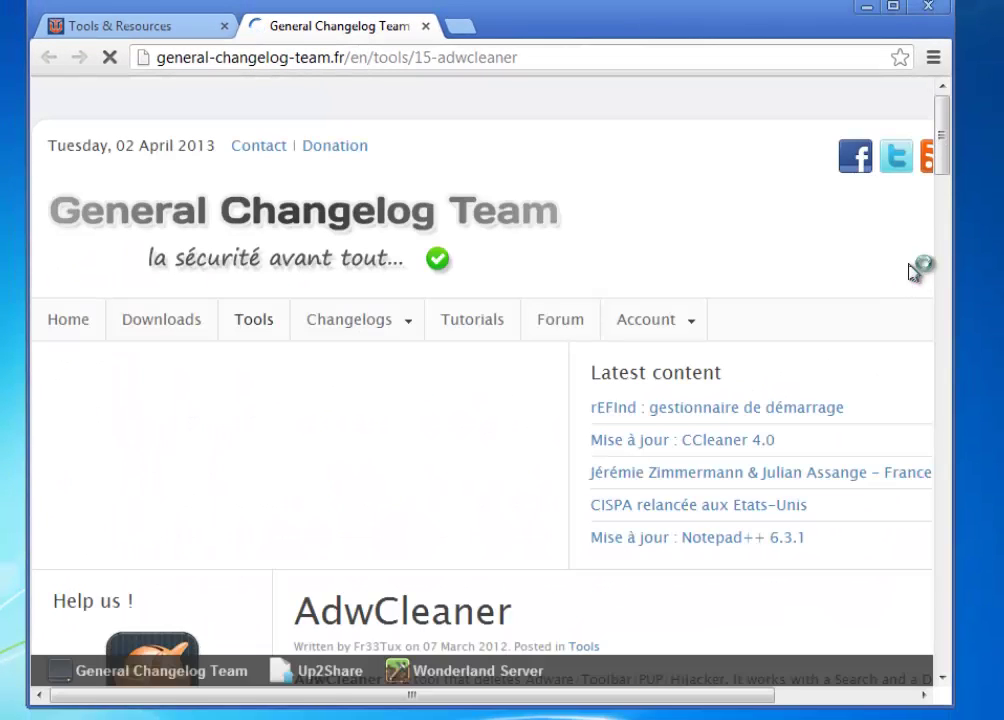
drag(946, 140, 945, 288)
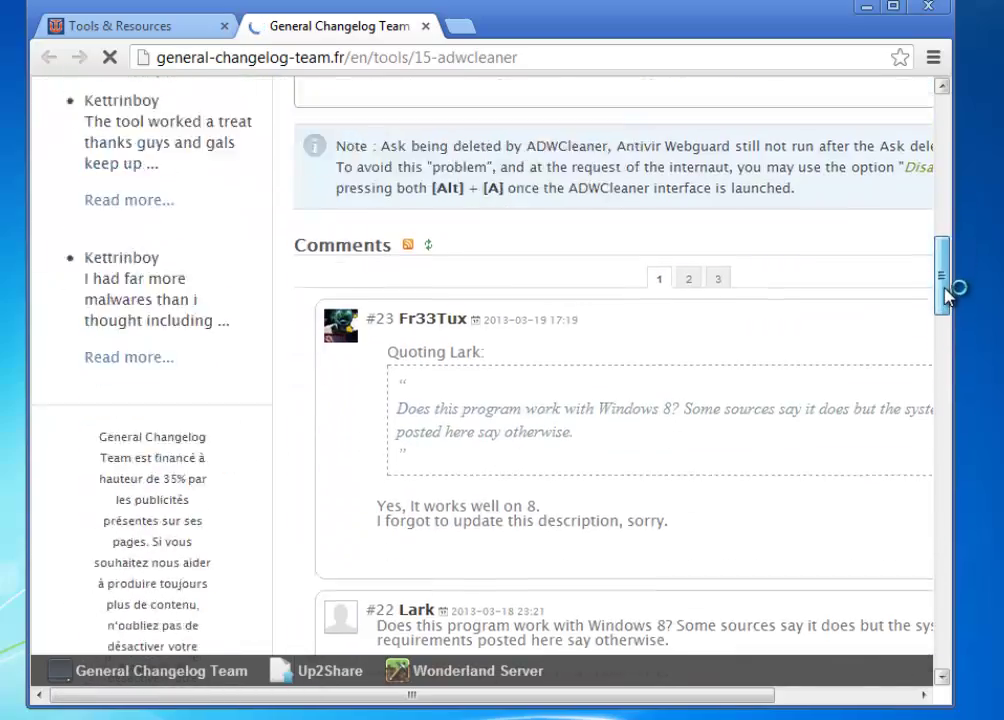
scroll(945, 288, up, 10)
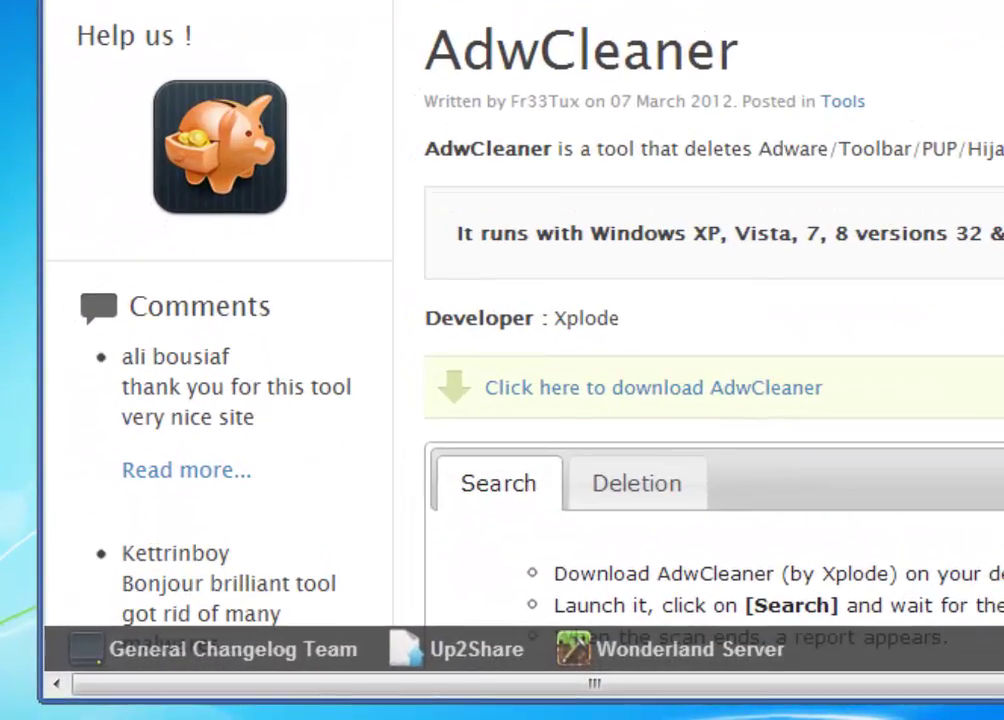
click(547, 392)
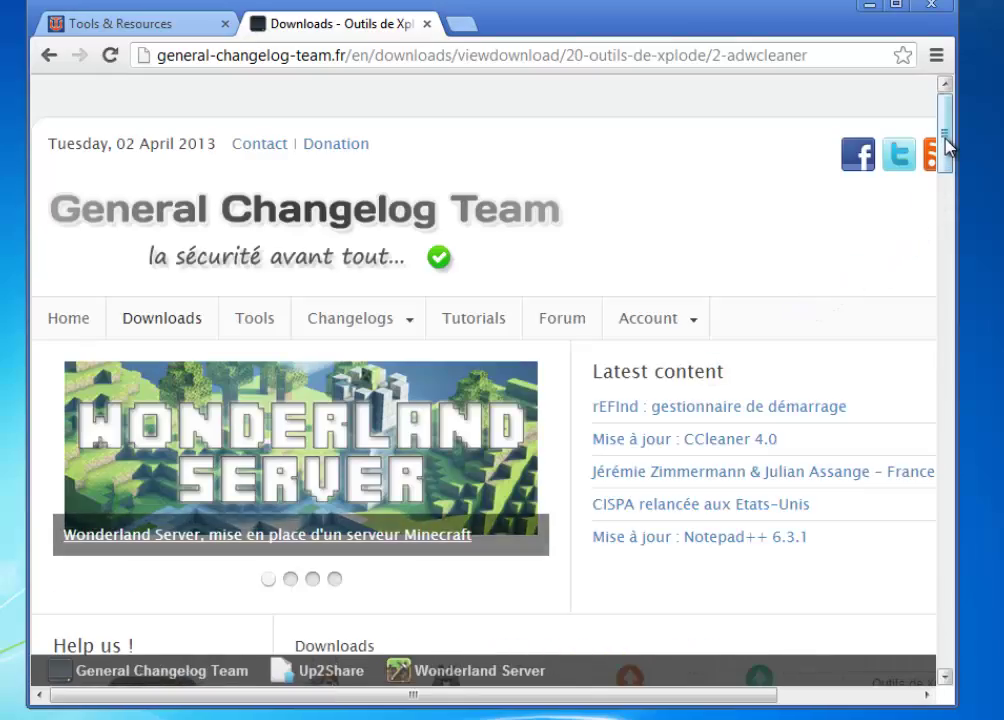
drag(947, 145, 945, 263)
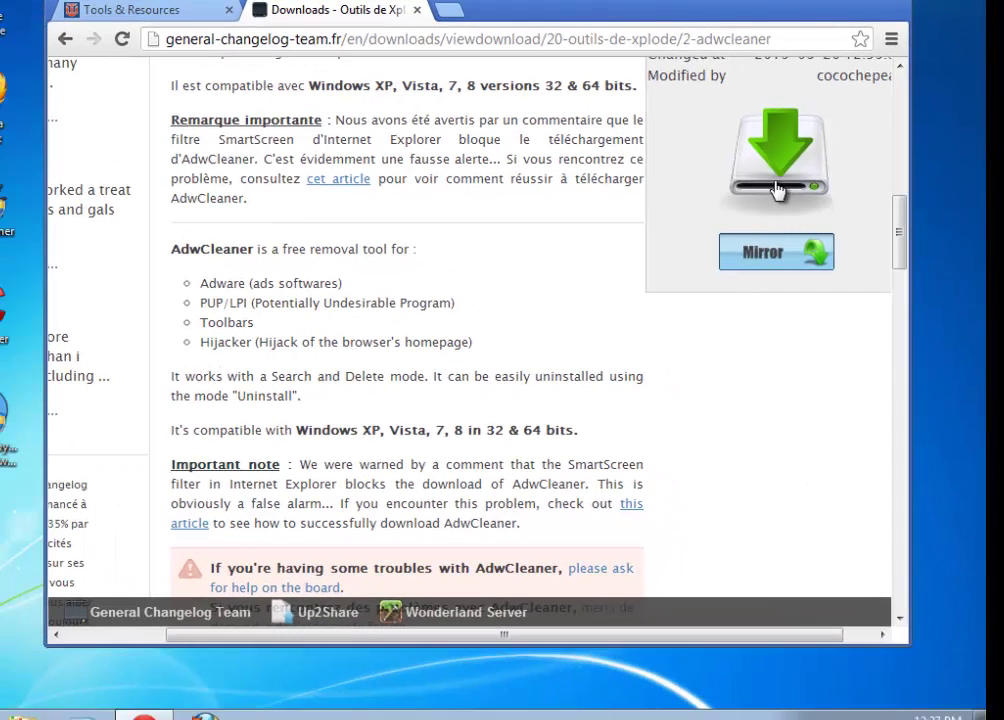
click(772, 172)
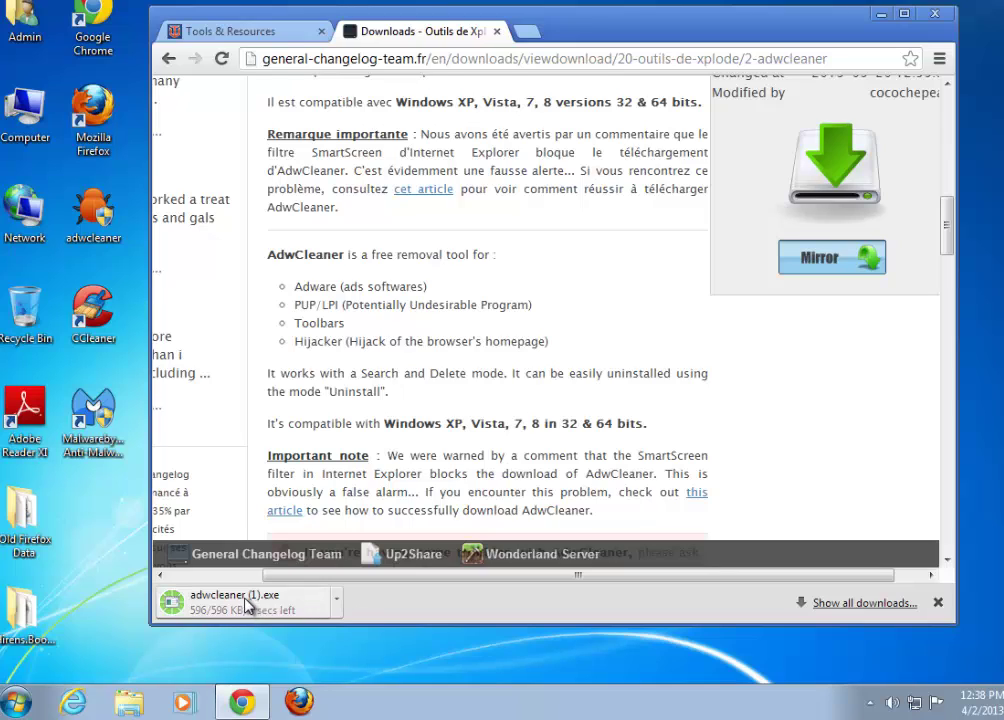
Step: Run the downloaded adwcleaner (1).exe, allow it to make changes to the computer, and close Chrome
drag(336, 605, 306, 636)
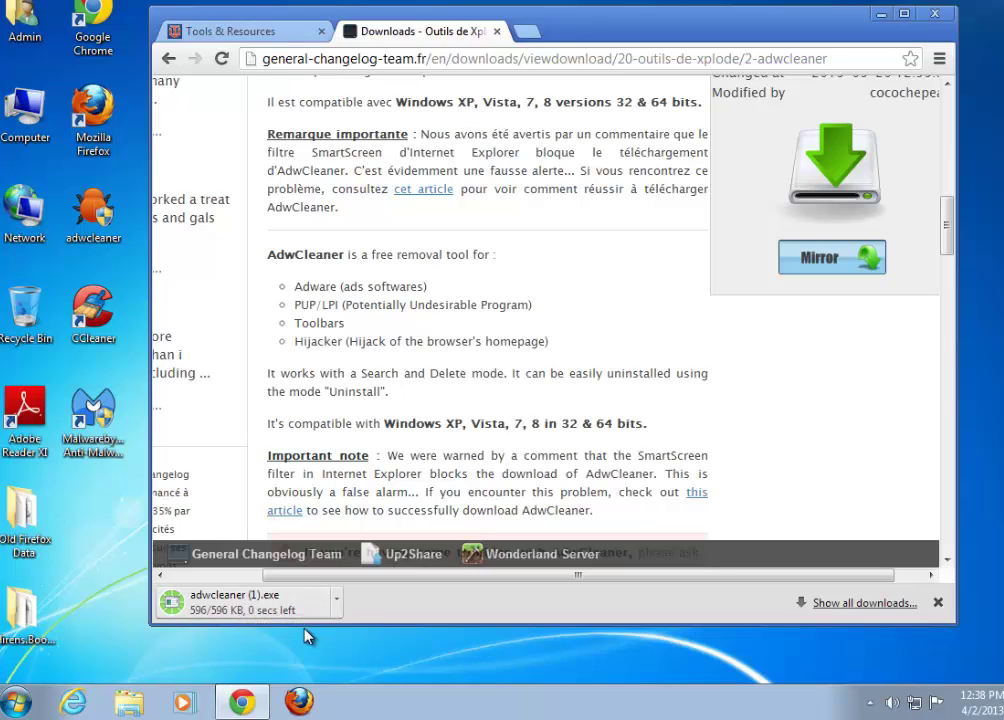
click(224, 604)
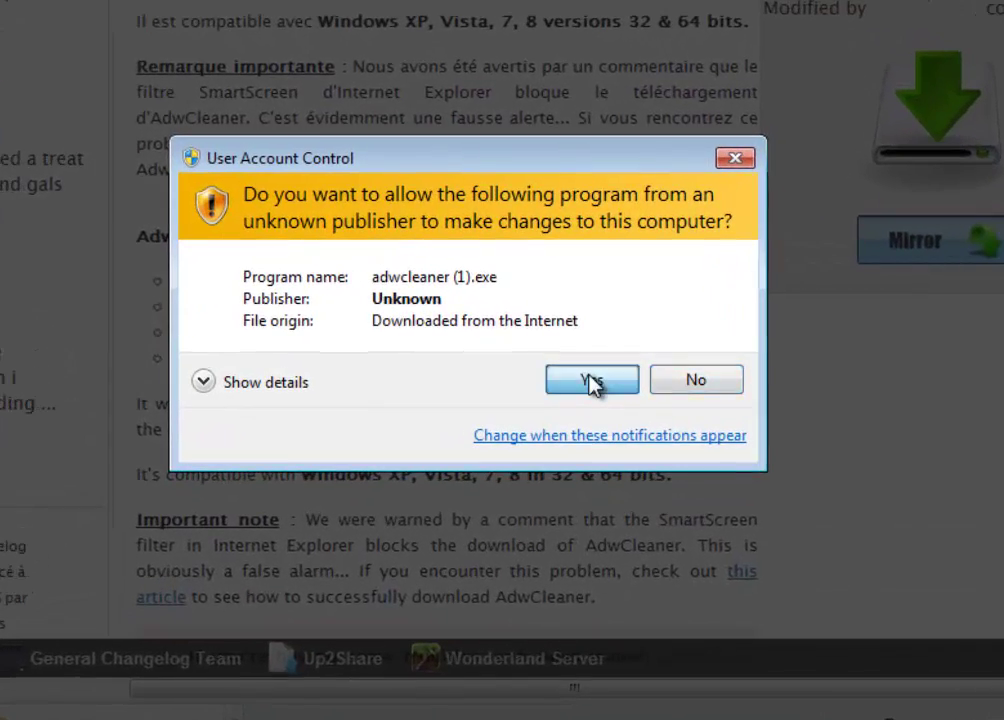
click(591, 381)
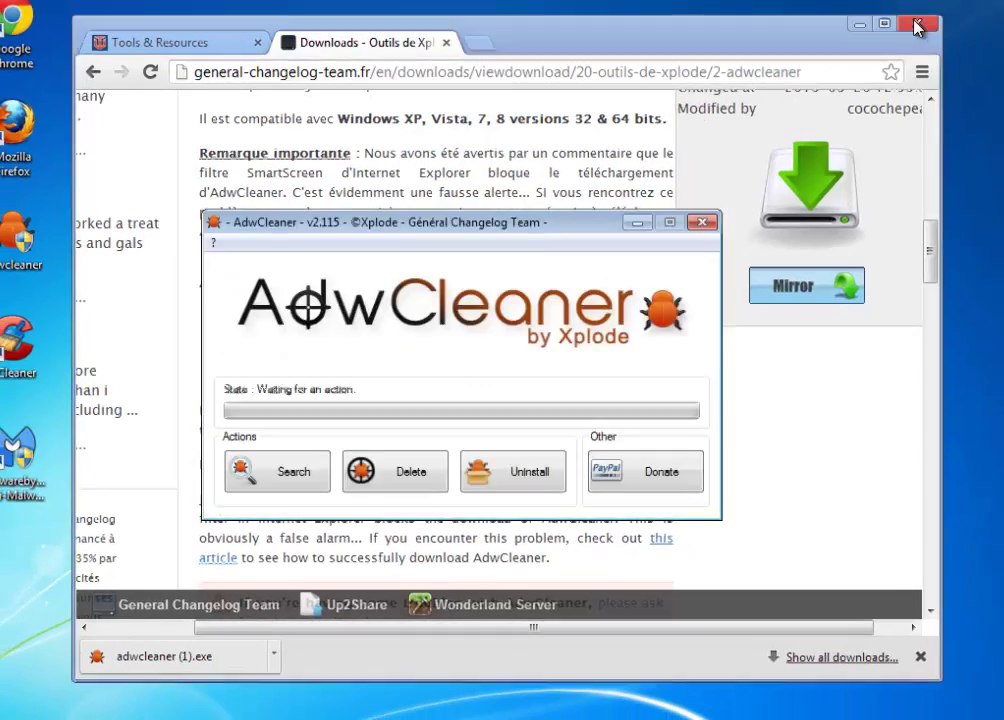
click(917, 27)
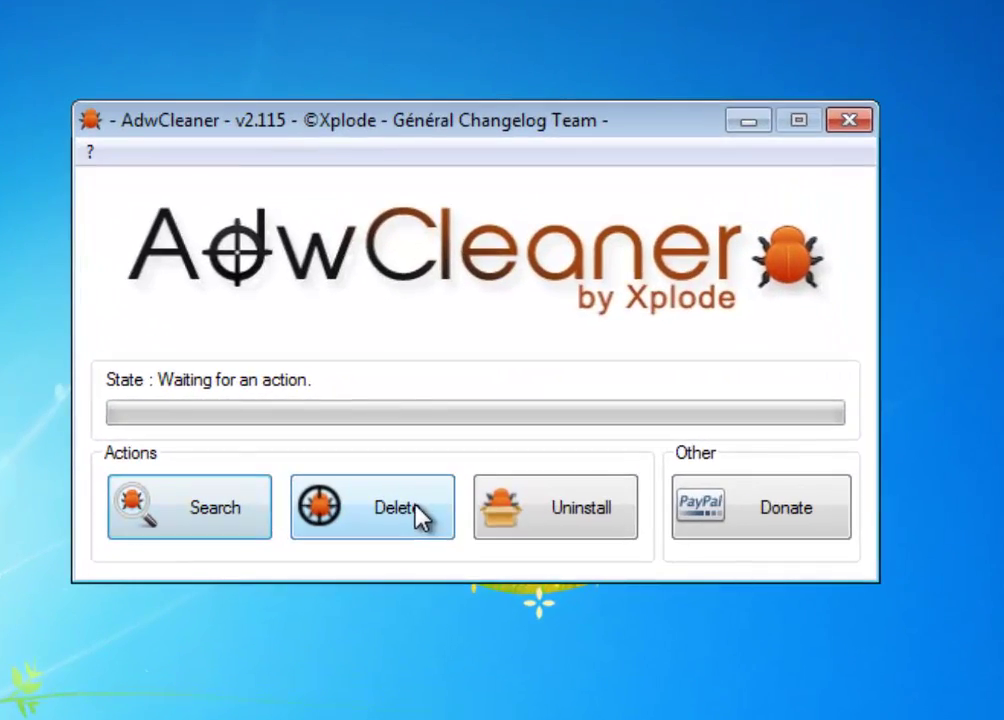
Step: Run AdwCleaner's Delete action, agree to closing all programs, and accept the computer restart to complete the removal
click(424, 500)
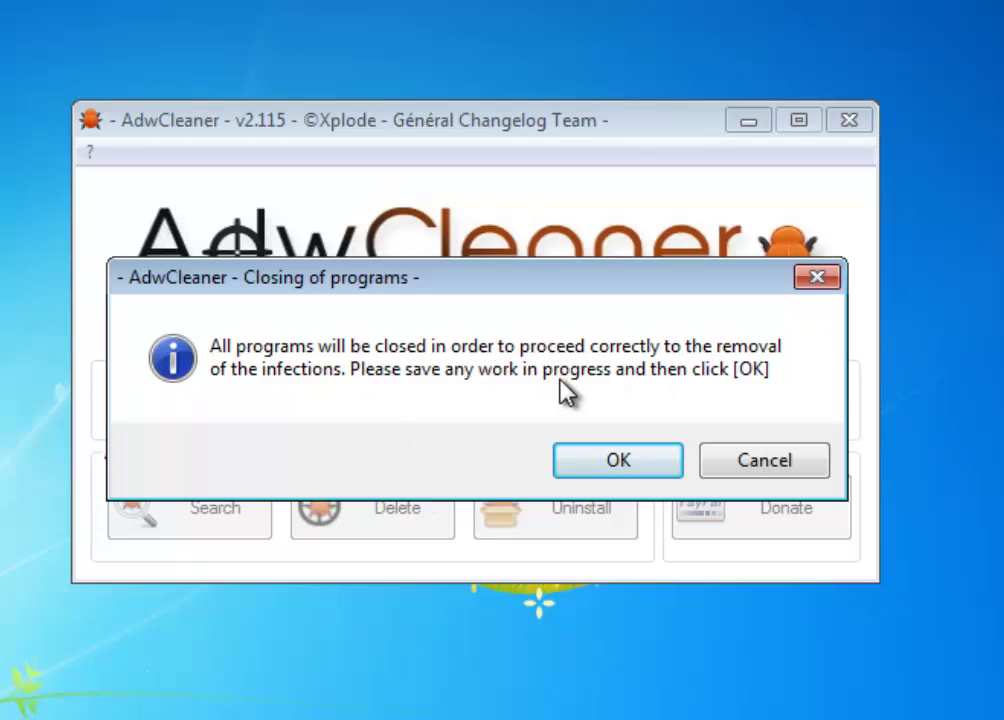
click(600, 462)
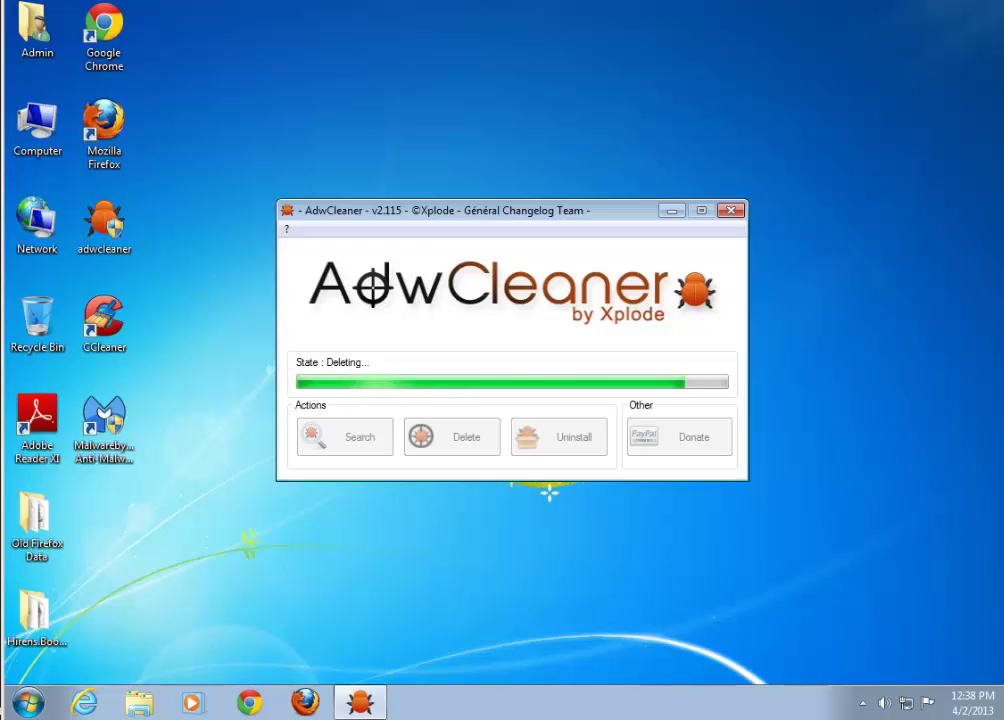
click(686, 530)
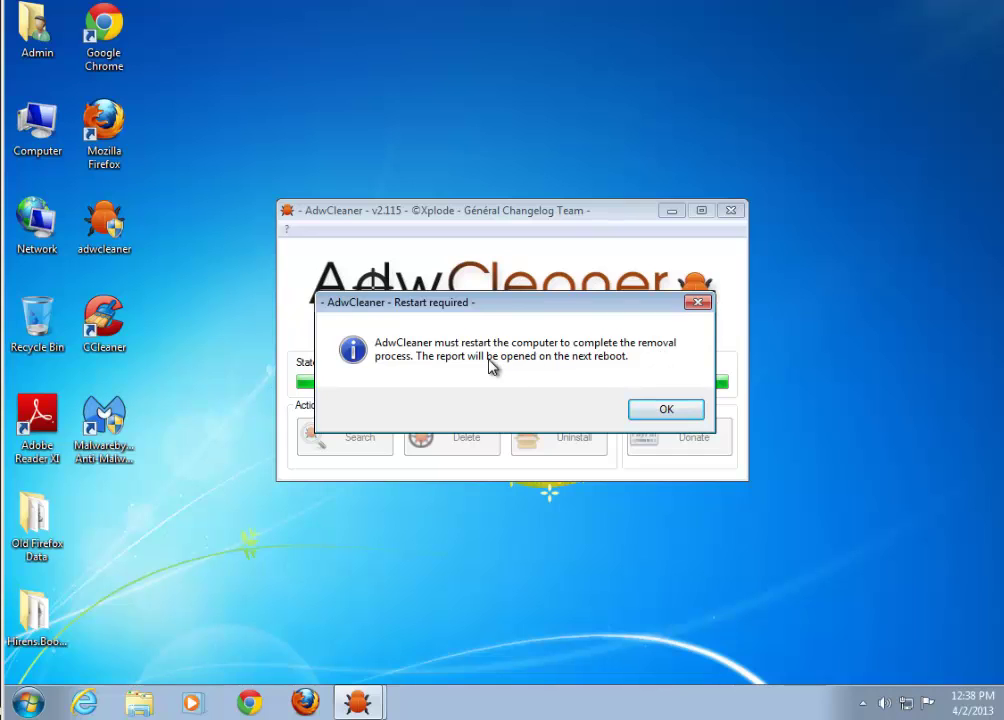
click(665, 412)
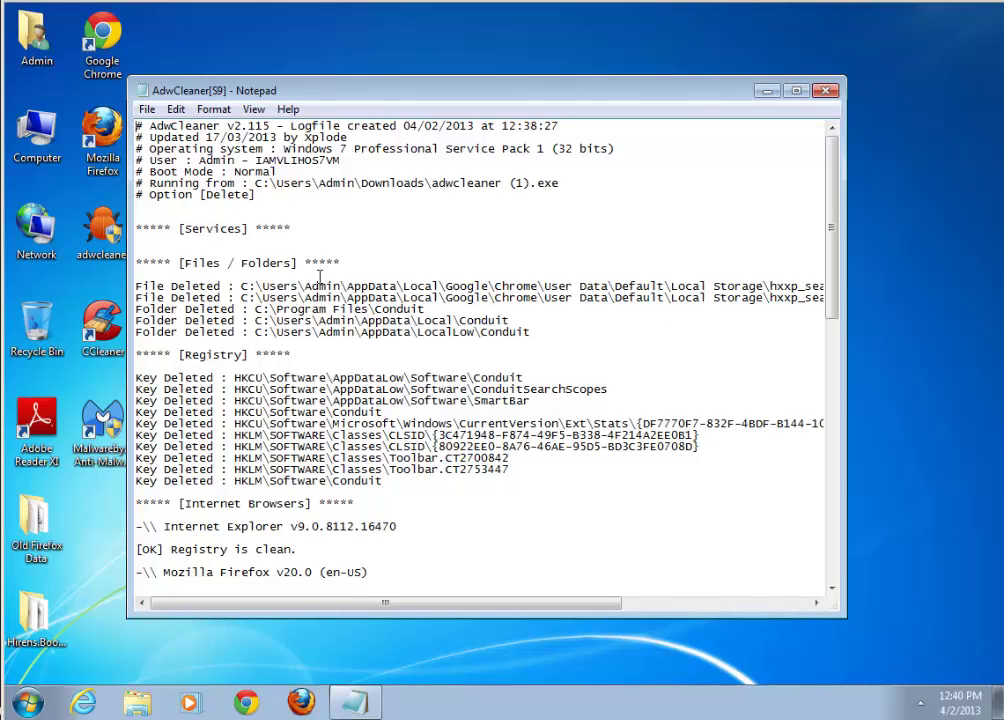
Step: Enlarge the AdwCleaner log in Notepad, review the deleted files, registry keys and browser entries, and close it
drag(699, 99, 600, 40)
drag(745, 557, 980, 625)
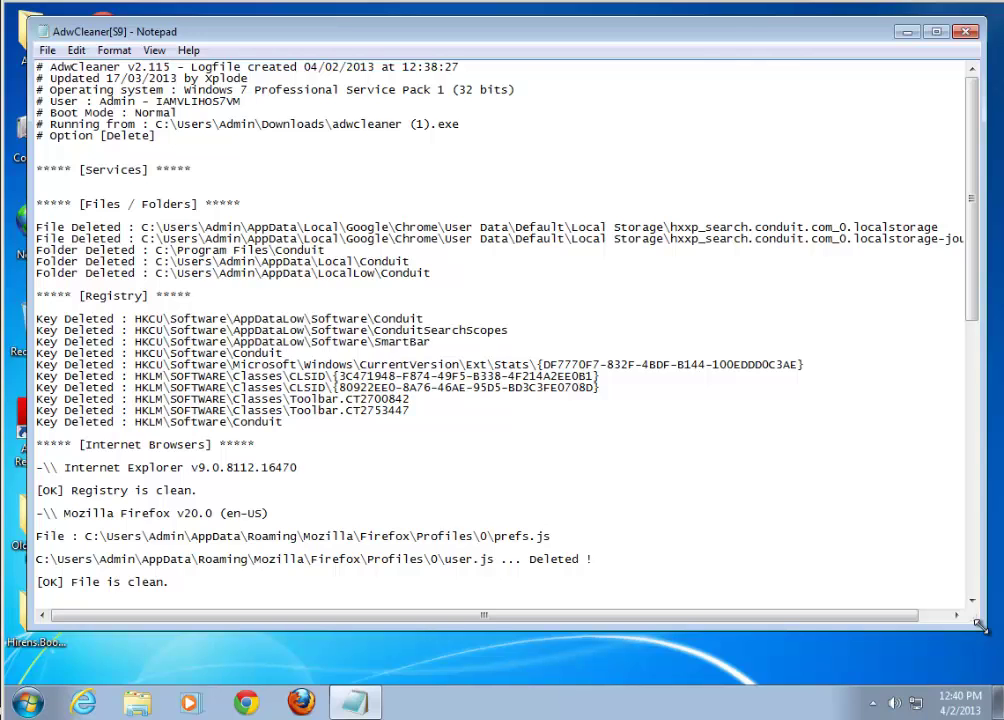
scroll(478, 466, down, 2)
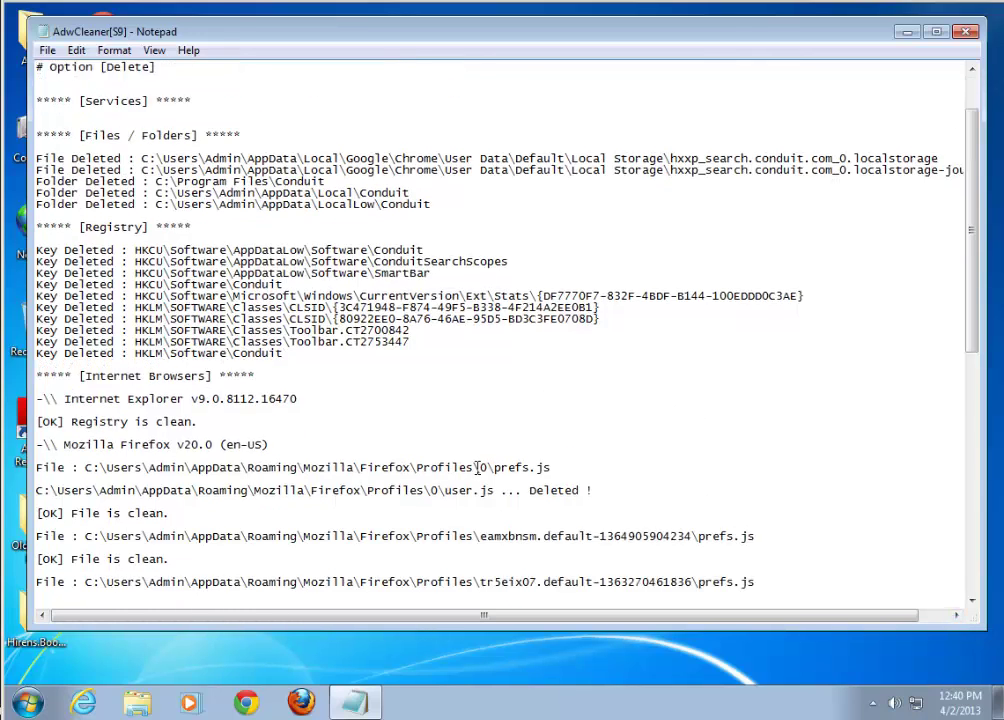
scroll(478, 466, down, 1)
scroll(478, 466, up, 3)
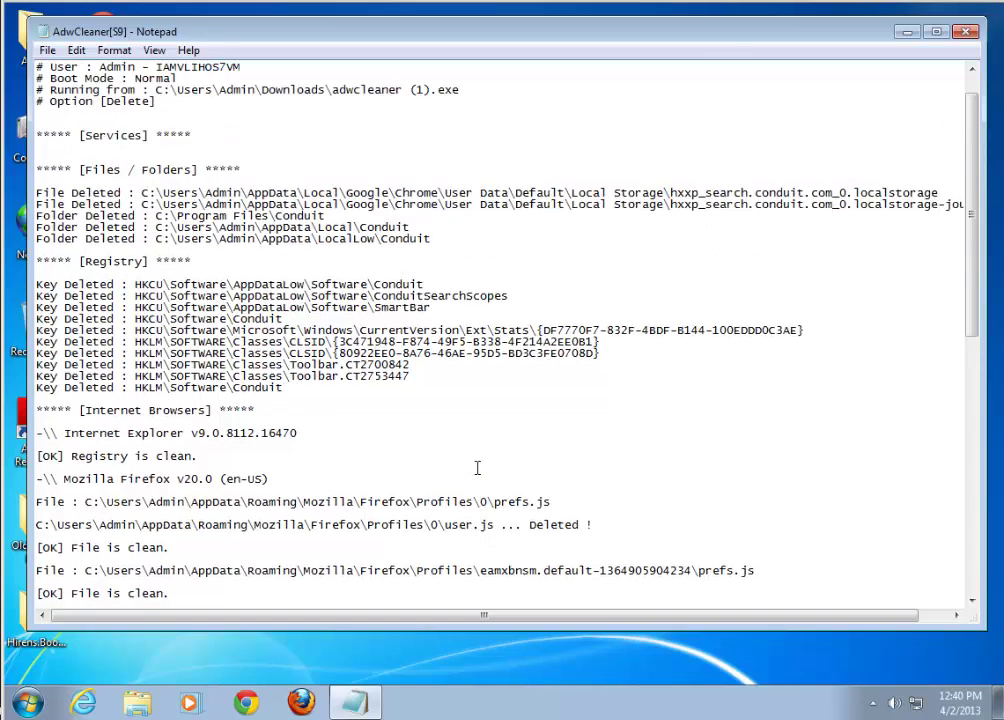
click(965, 31)
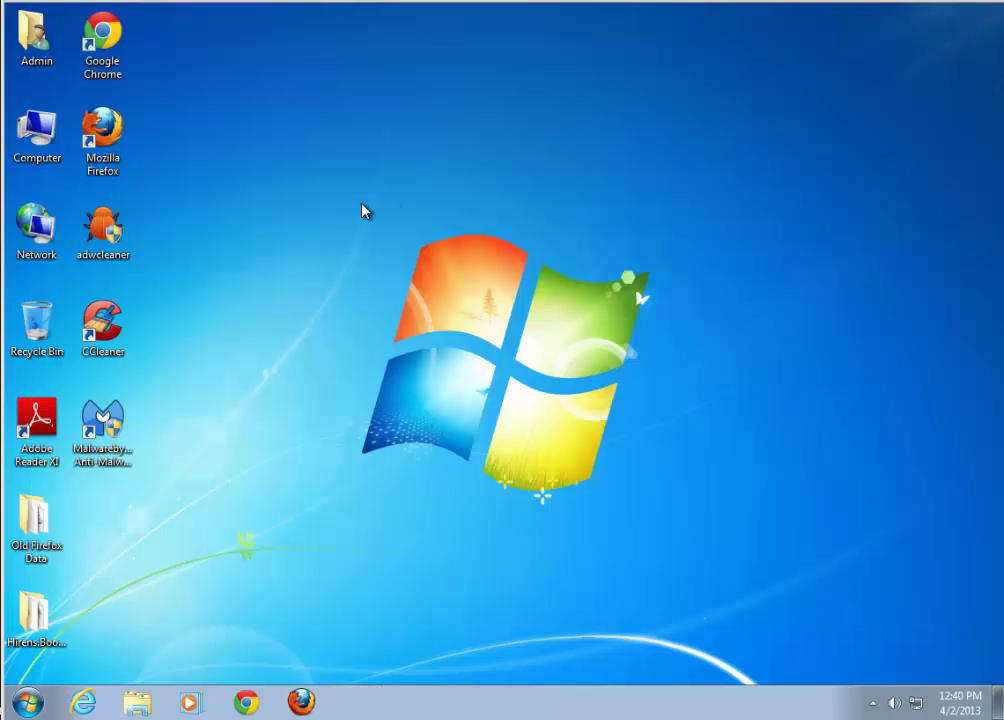